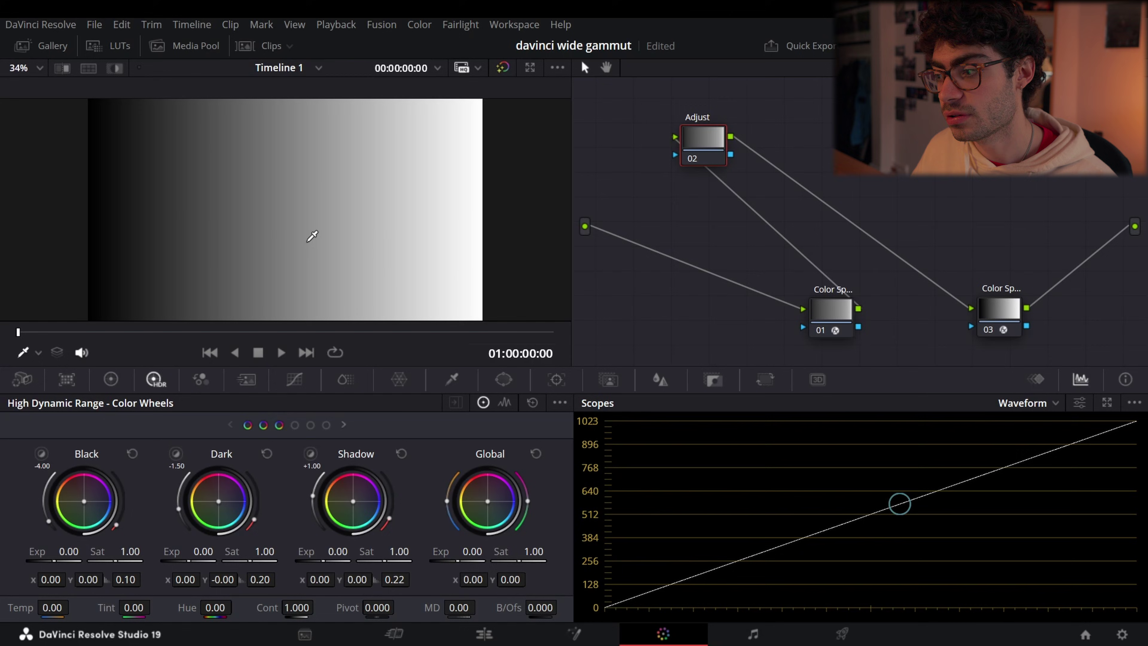
# Step: Examine the Grey Scale generator and gradient clip on the Edit page, and return to the Color page
pyautogui.click(484, 634)
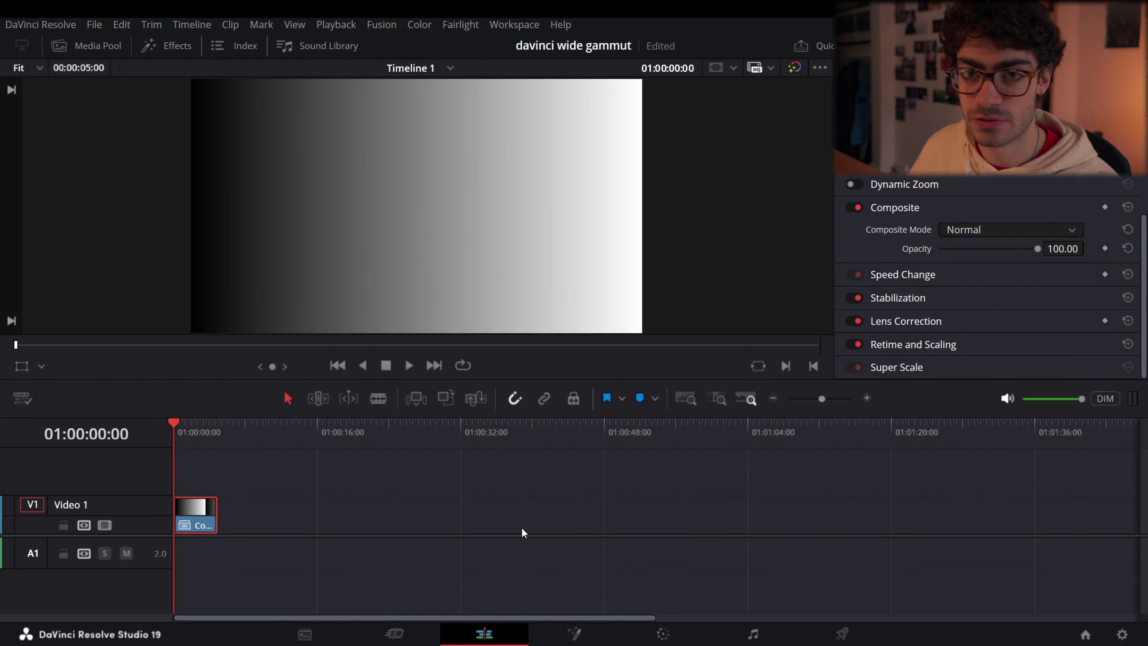
pyautogui.click(179, 47)
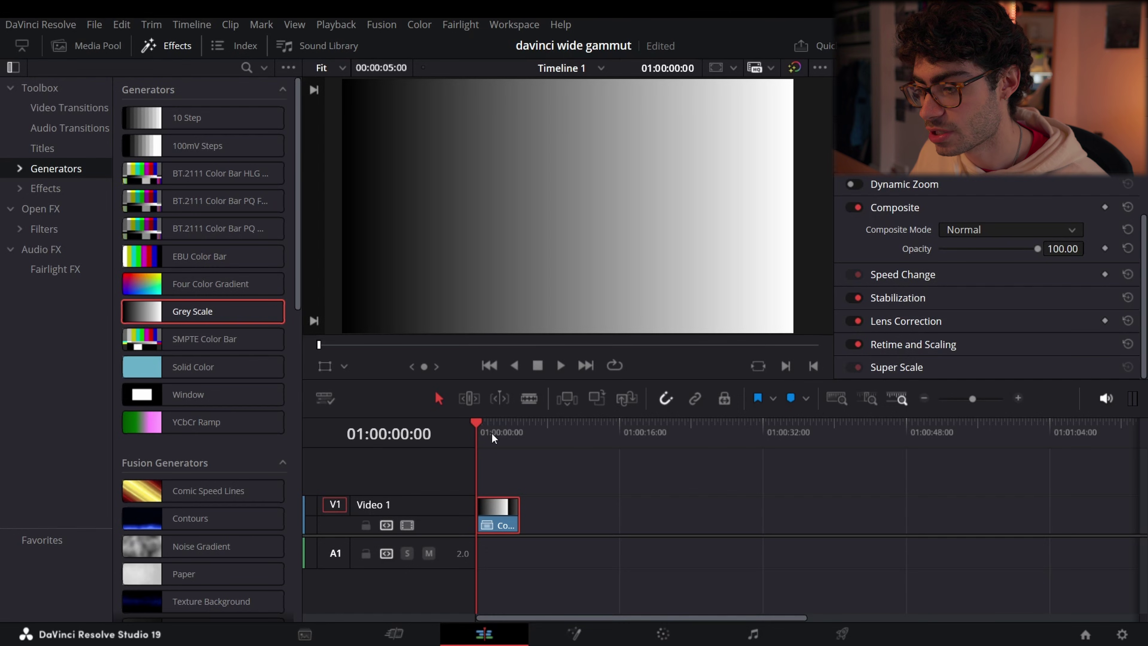
pyautogui.click(178, 46)
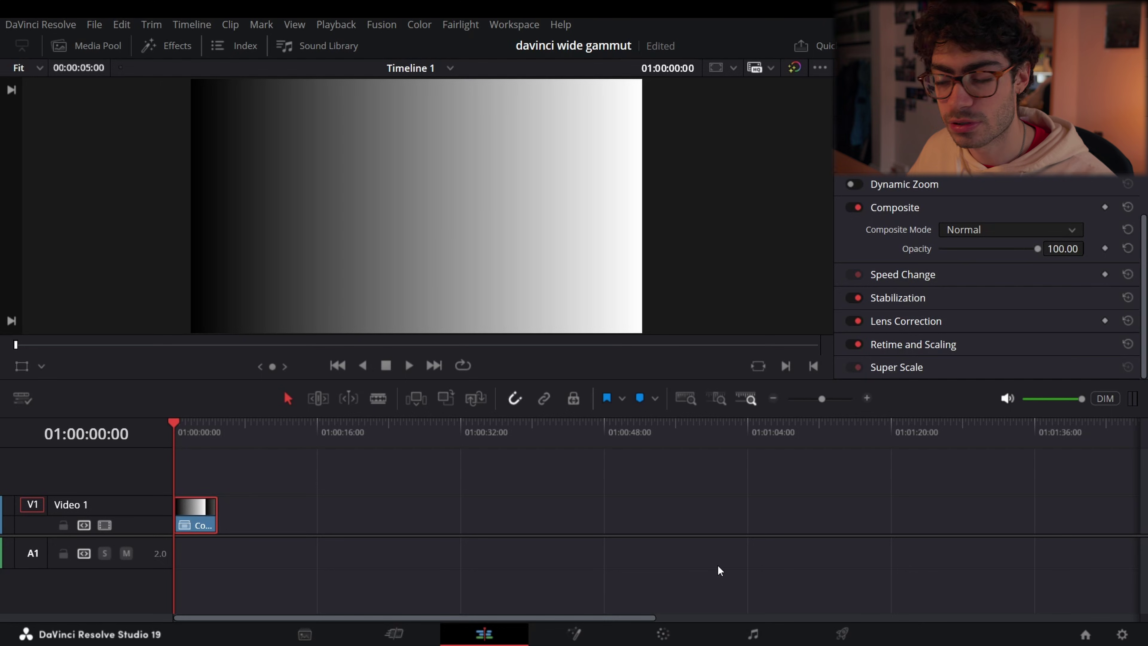
pyautogui.moveTo(671, 642)
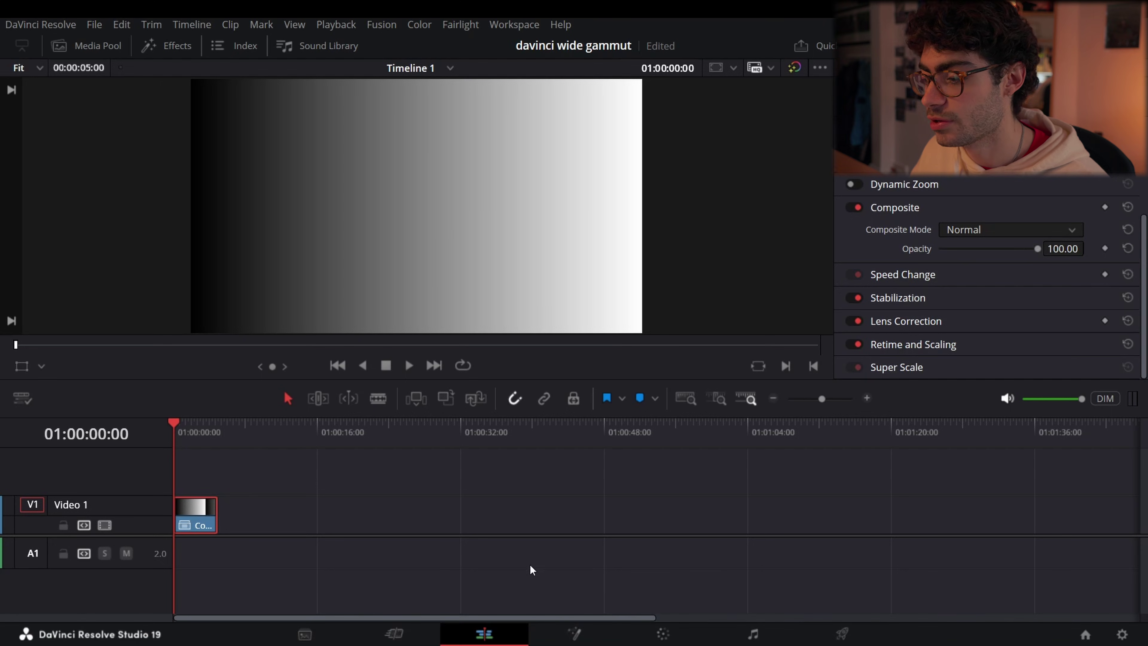
pyautogui.click(662, 633)
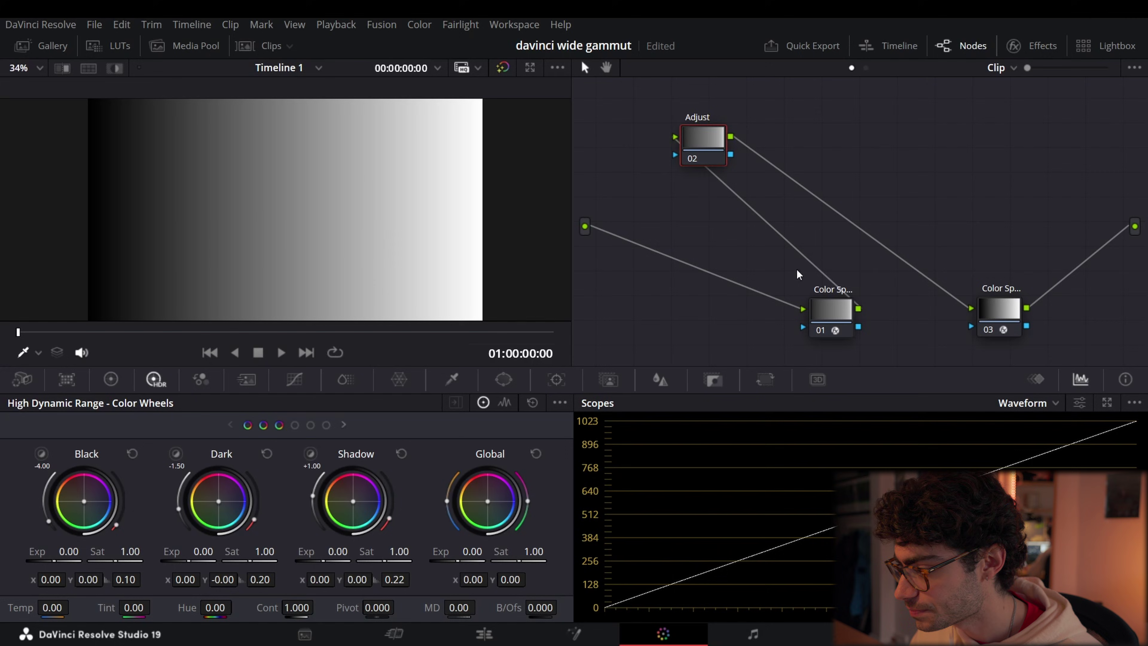
# Step: Review the settings of both Color Space Transform nodes and compare them with the timeline color space in the project's color management settings
pyautogui.click(816, 320)
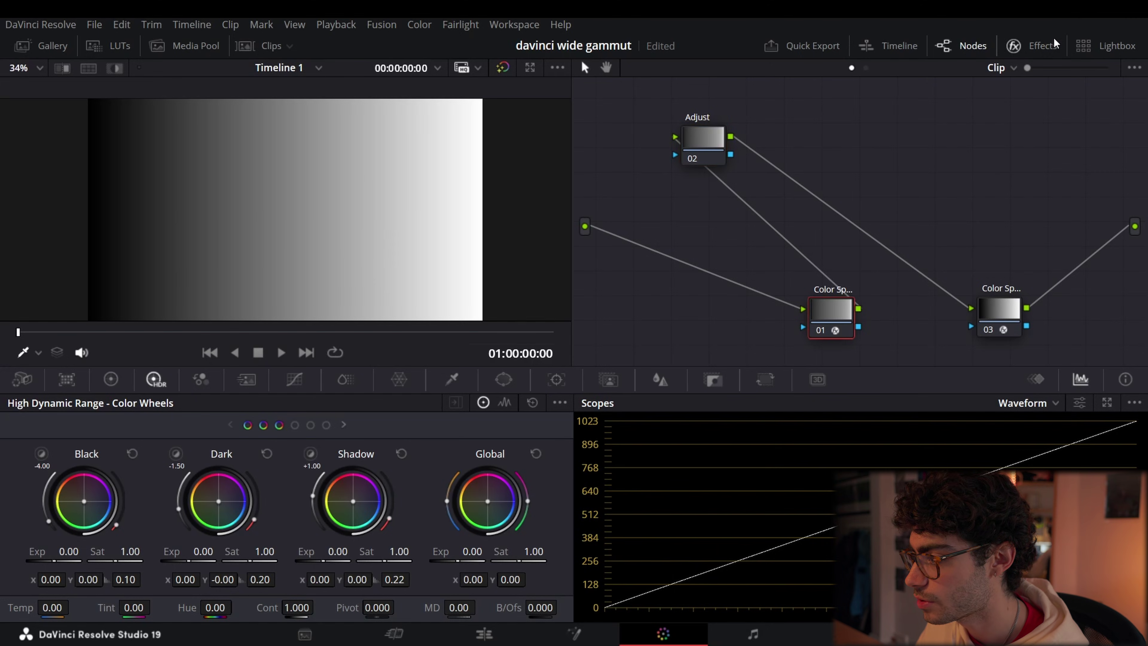
pyautogui.click(1047, 43)
pyautogui.moveTo(763, 309); pyautogui.dragTo(754, 309)
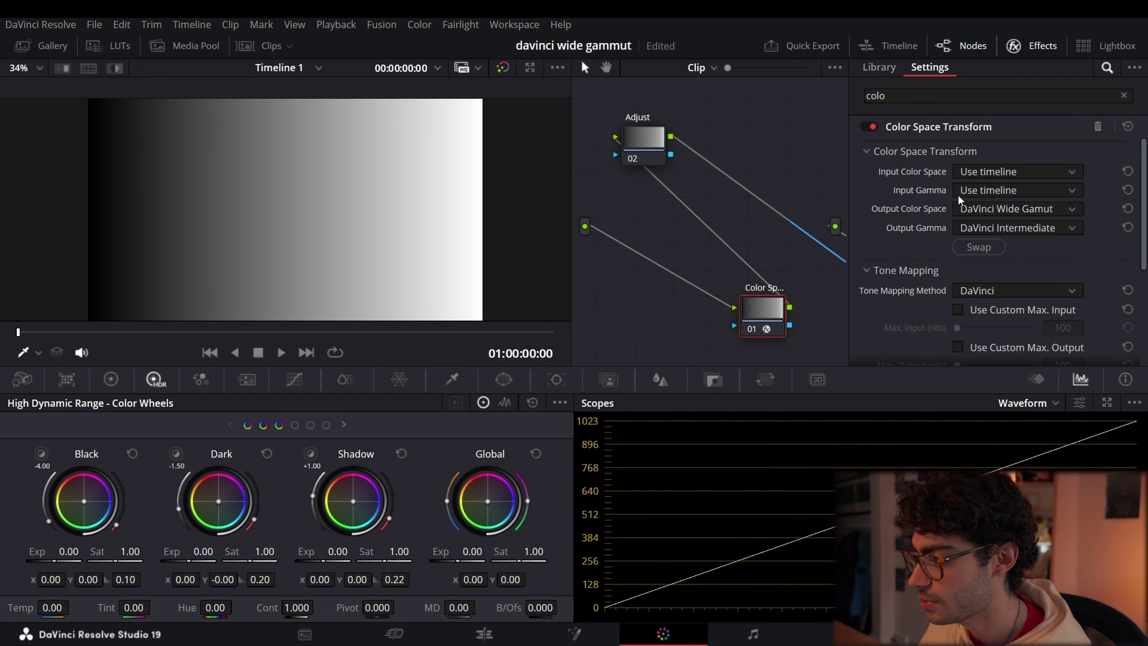
pyautogui.hotkey('shift', '9')
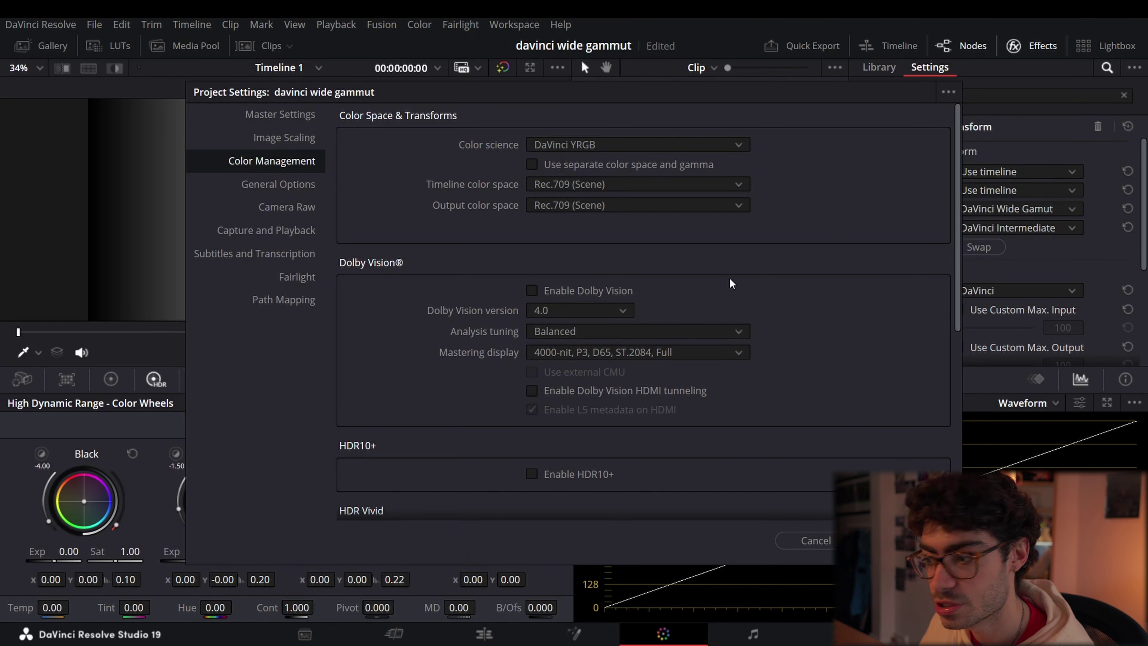
pyautogui.click(809, 541)
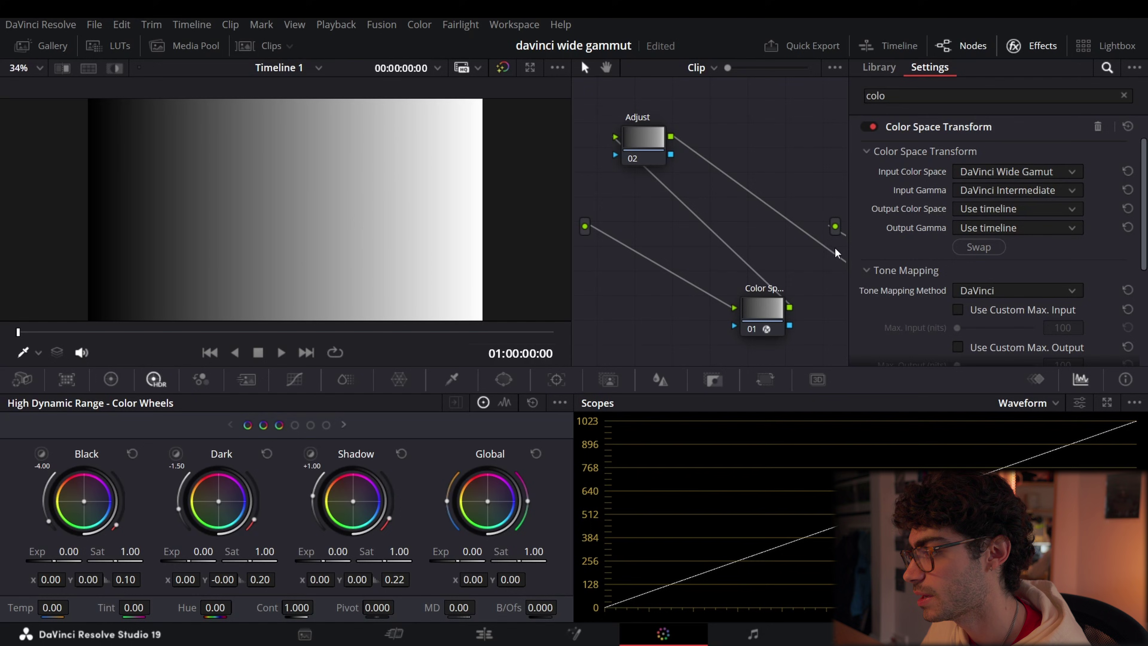
pyautogui.click(1035, 46)
# Step: Toggle nodes 01 and 03, the two Color Space Transforms, together to compare the waveform, ending with both disabled
pyautogui.click(823, 313)
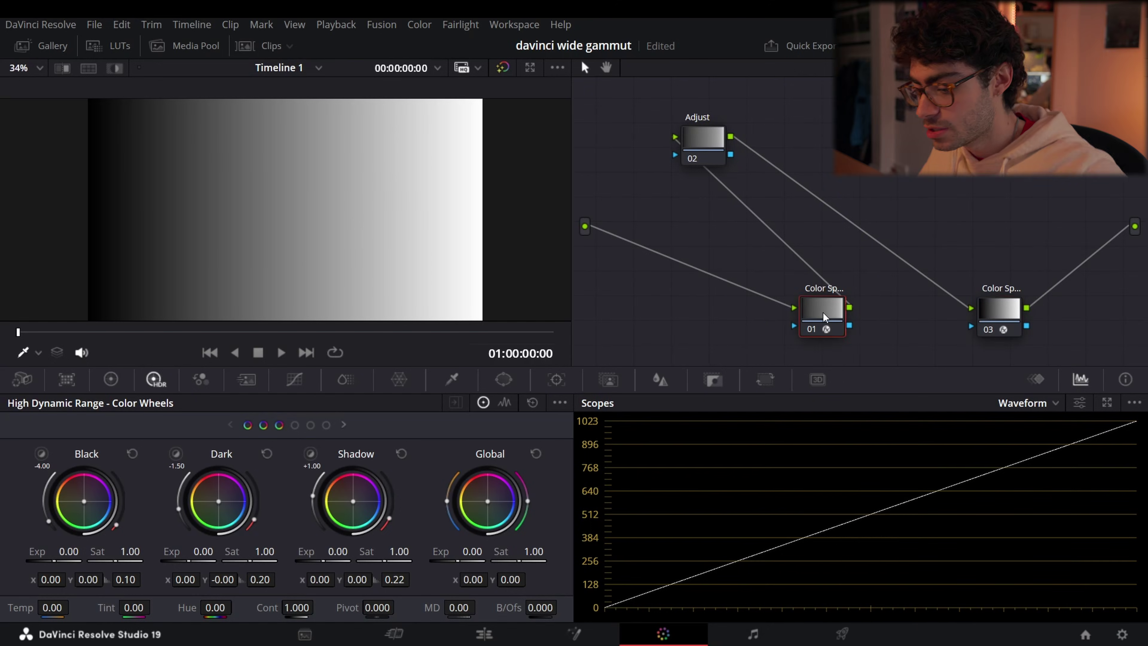
pyautogui.keyDown('ctrl'); pyautogui.click(994, 312); pyautogui.keyUp('ctrl')
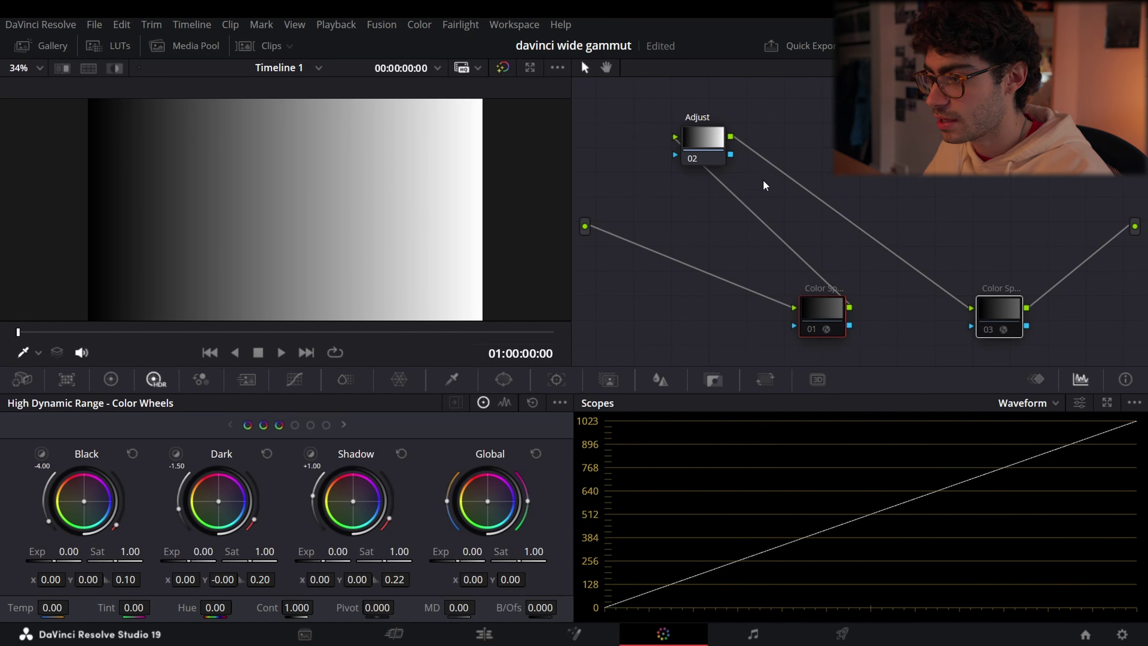
pyautogui.click(820, 302)
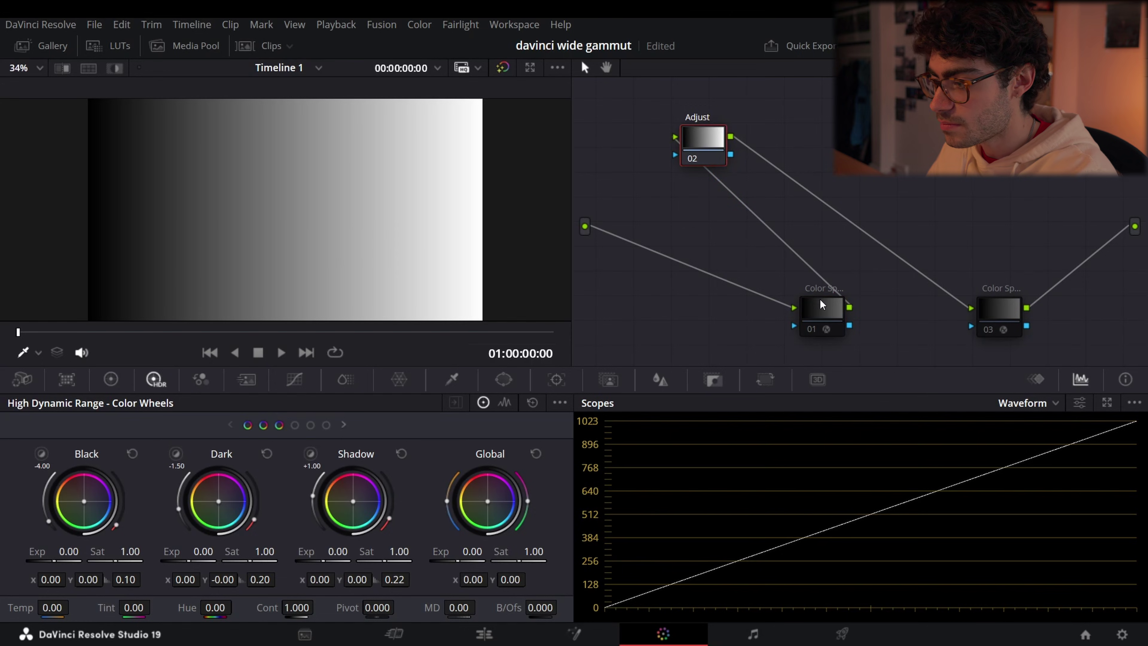
pyautogui.click(984, 313)
pyautogui.keyDown('ctrl'); pyautogui.click(831, 314); pyautogui.keyUp('ctrl')
pyautogui.hotkey('ctrl', 'd')
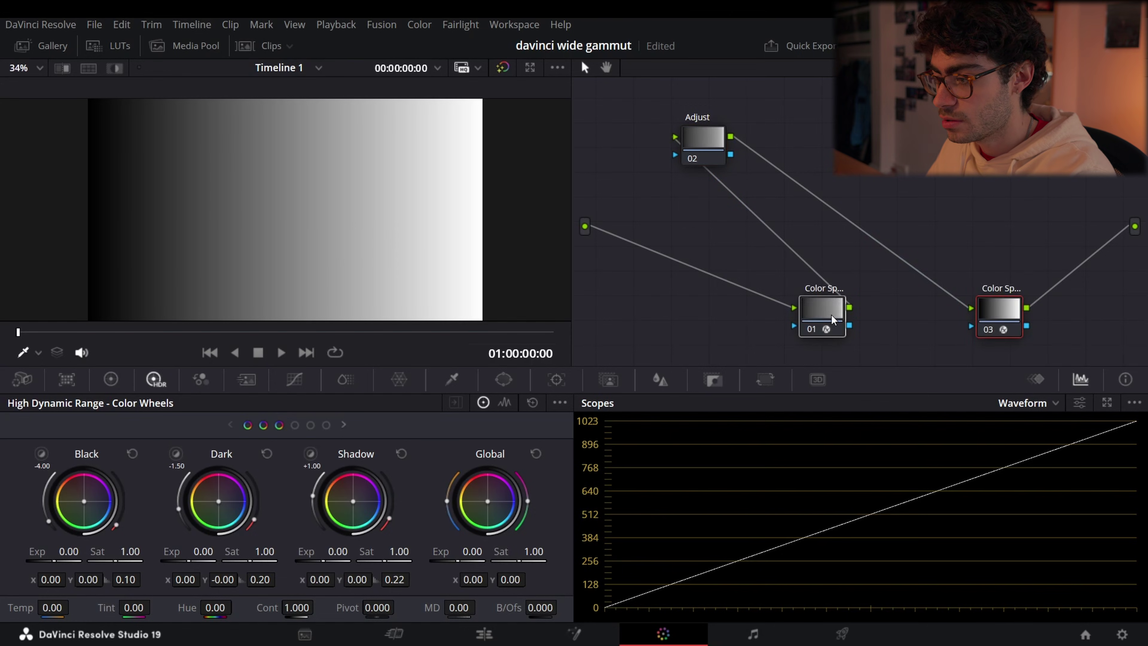
pyautogui.hotkey('ctrl', 'd')
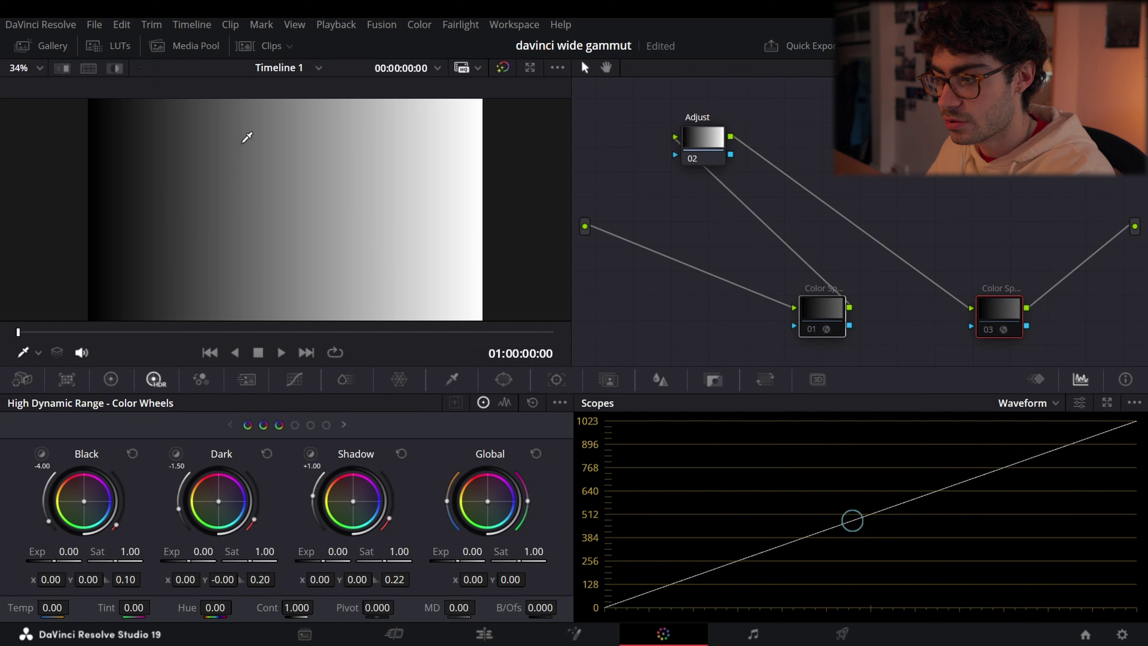
pyautogui.hotkey('ctrl', 'd')
pyautogui.hotkey('ctrl', 'd')
pyautogui.hotkey('ctrl', 'd')
pyautogui.hotkey('ctrl', 'd')
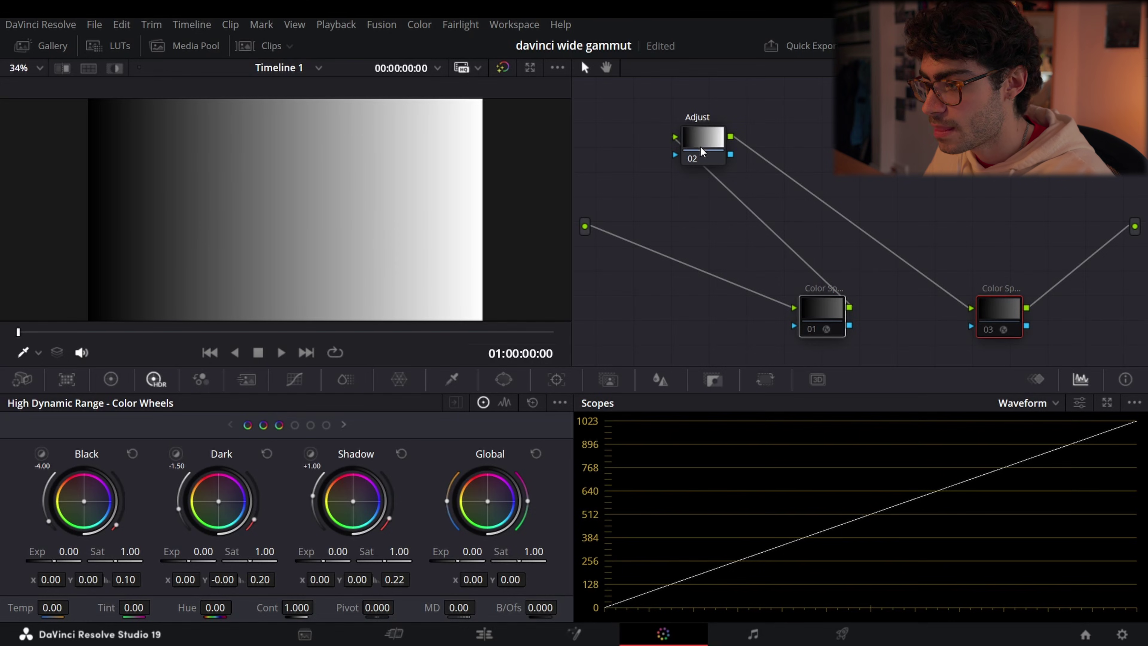
# Step: On the Adjust node, set the primaries Lift to -0.10 and Gain to 1.22
pyautogui.click(702, 152)
pyautogui.click(111, 379)
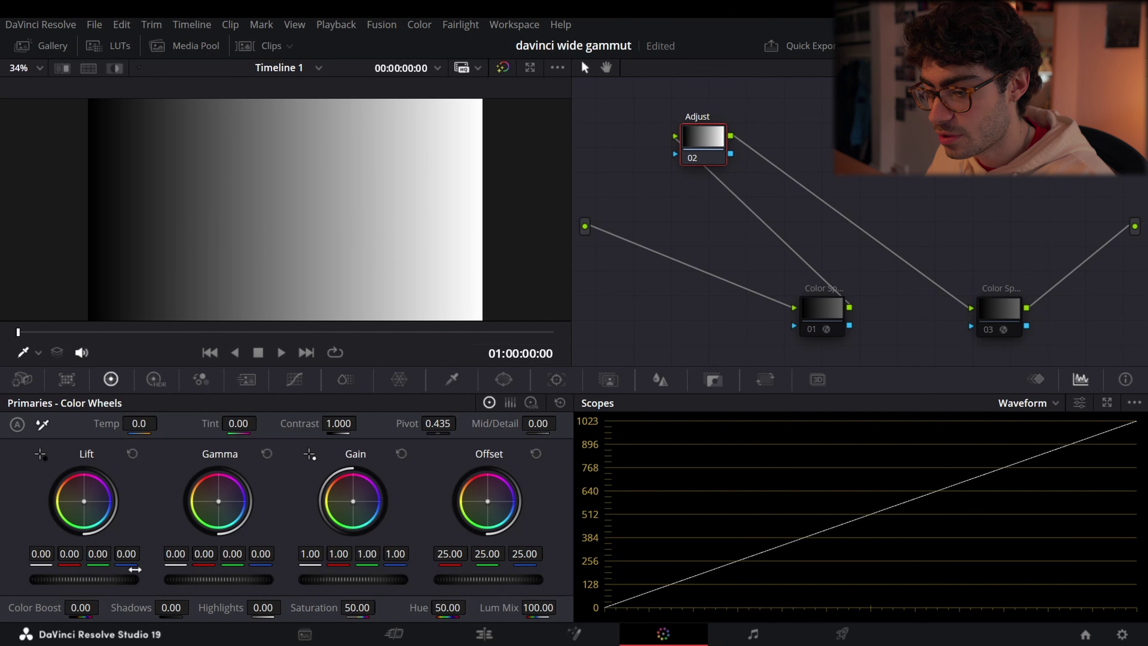
pyautogui.moveTo(104, 580)
pyautogui.mouseDown()
pyautogui.moveTo(81, 581)
pyautogui.moveTo(91, 581)
pyautogui.mouseUp()
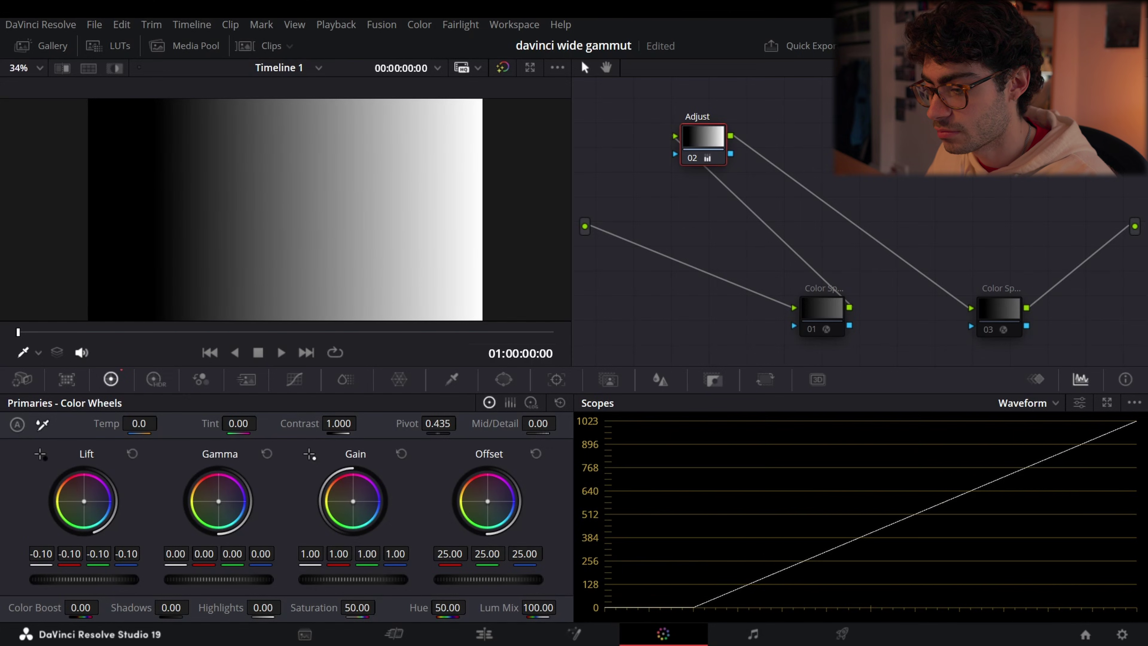
pyautogui.moveTo(324, 581); pyautogui.dragTo(346, 581)
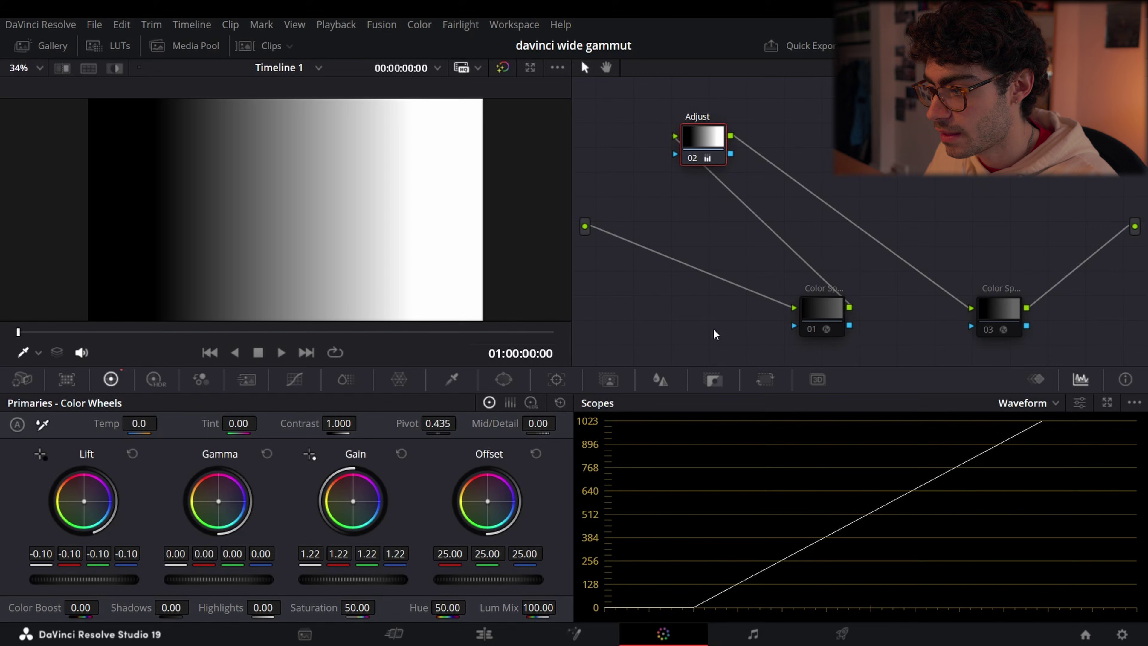
# Step: Compare shadow and highlight clipping in the waveform with both Color Space Transform nodes off and on, ending with both enabled
pyautogui.click(1012, 307)
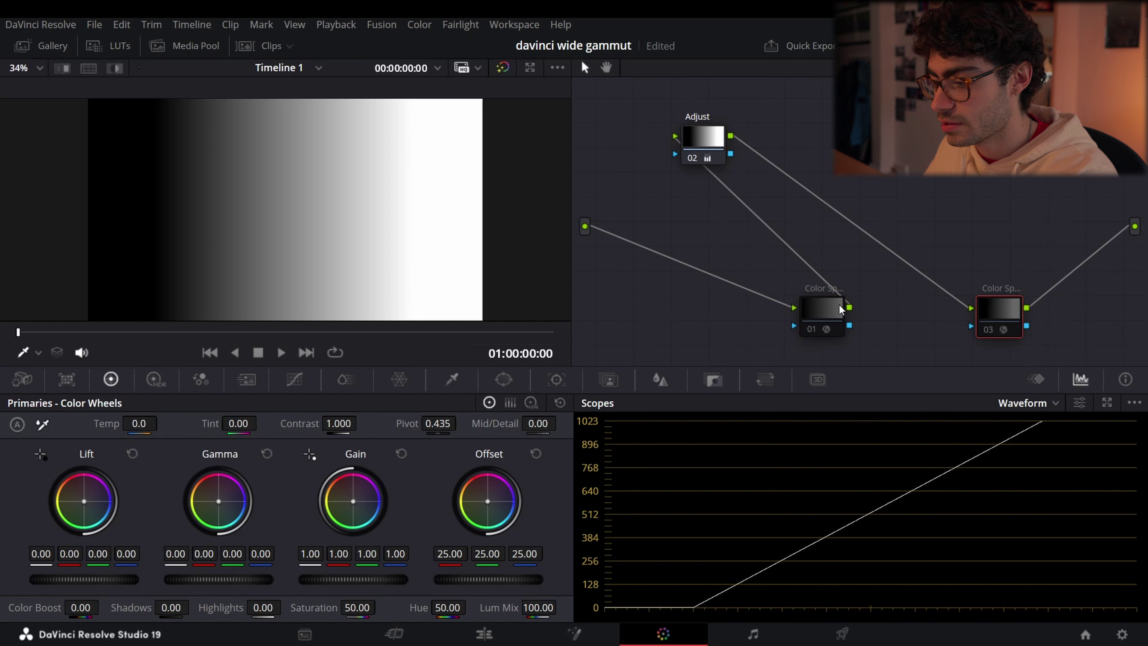
pyautogui.hotkey('ctrl', 'd')
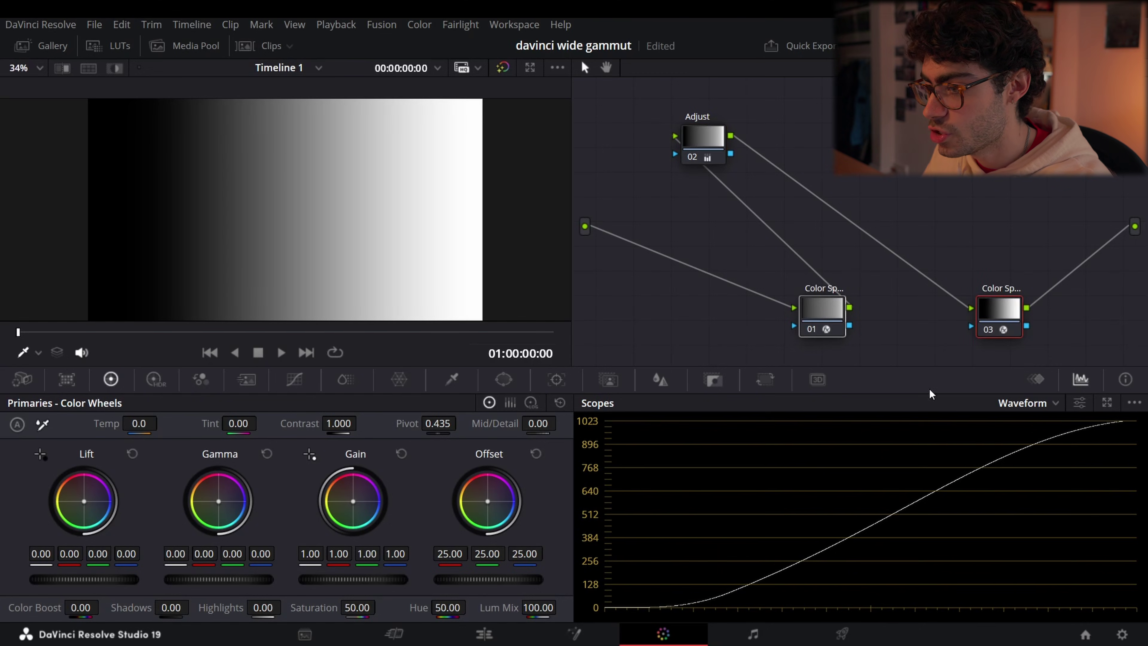
pyautogui.click(820, 305)
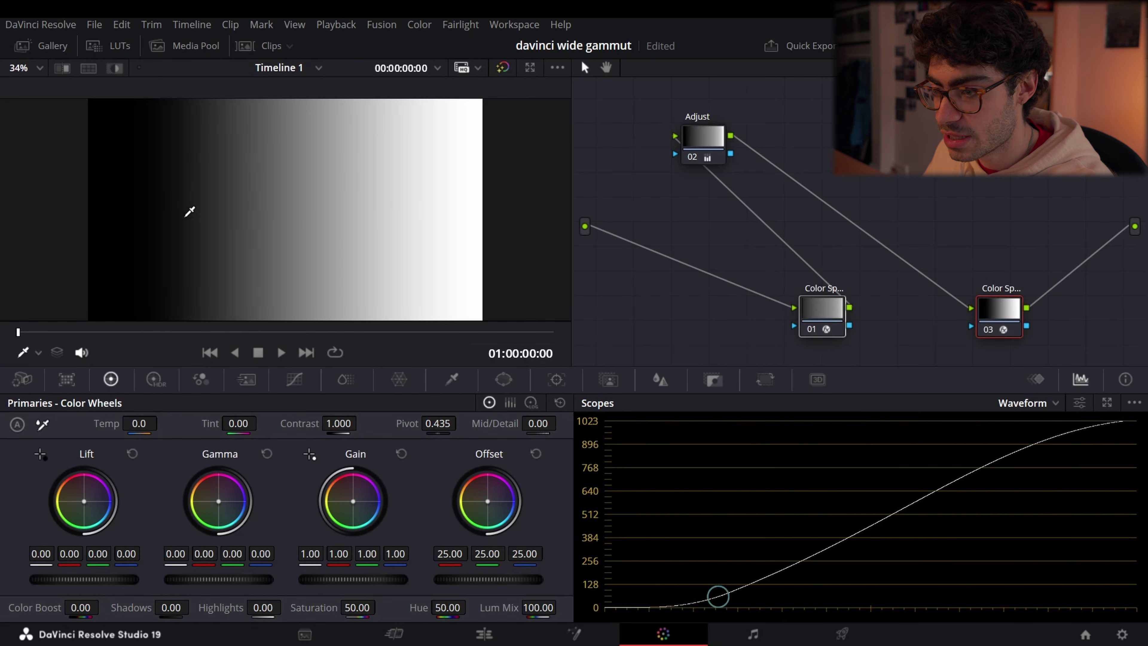
pyautogui.hotkey('ctrl', 'd')
pyautogui.hotkey('ctrl', 'd')
pyautogui.hotkey('ctrl', 'd')
pyautogui.hotkey('ctrl', 'd')
pyautogui.hotkey('ctrl', 'd')
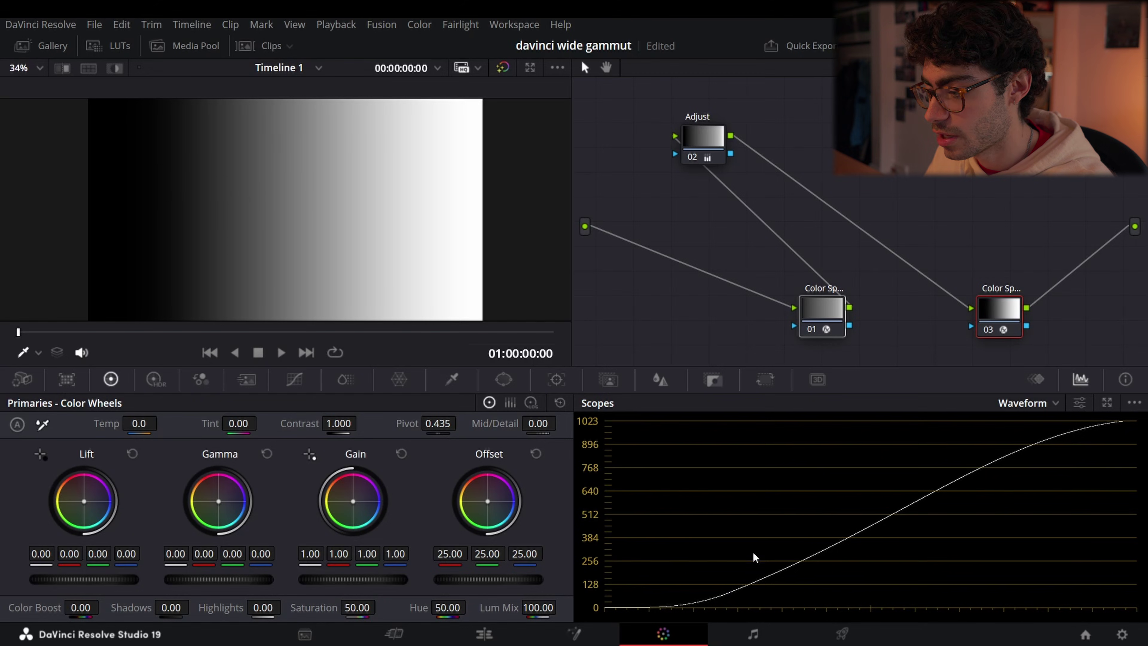
pyautogui.hotkey('ctrl', 'd')
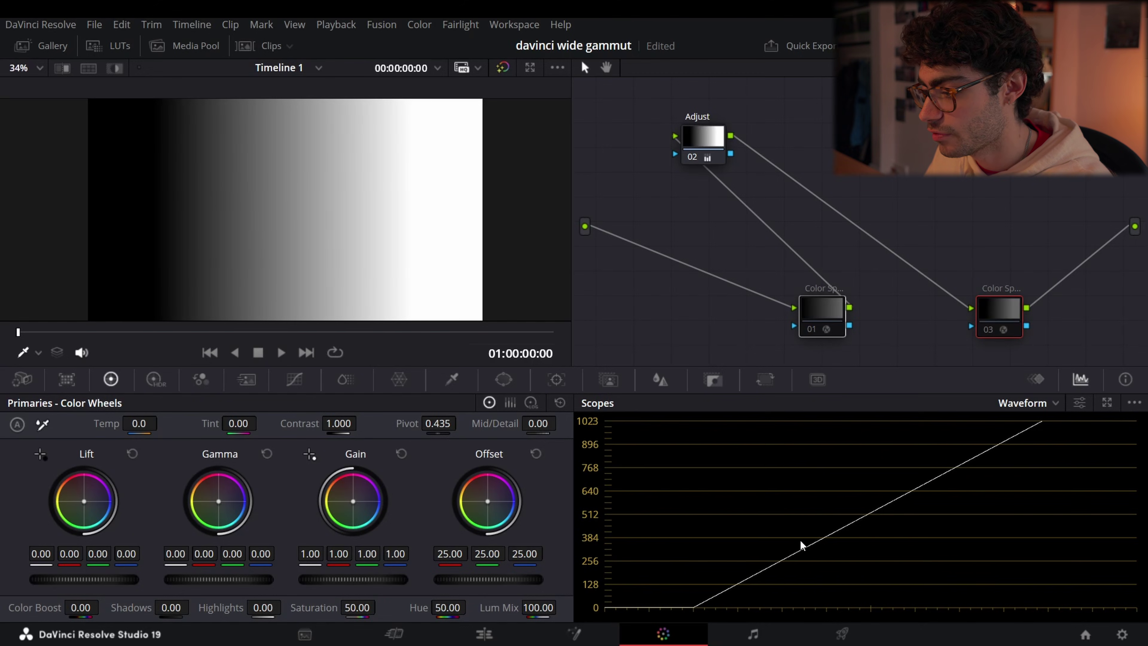
pyautogui.hotkey('ctrl', 'd')
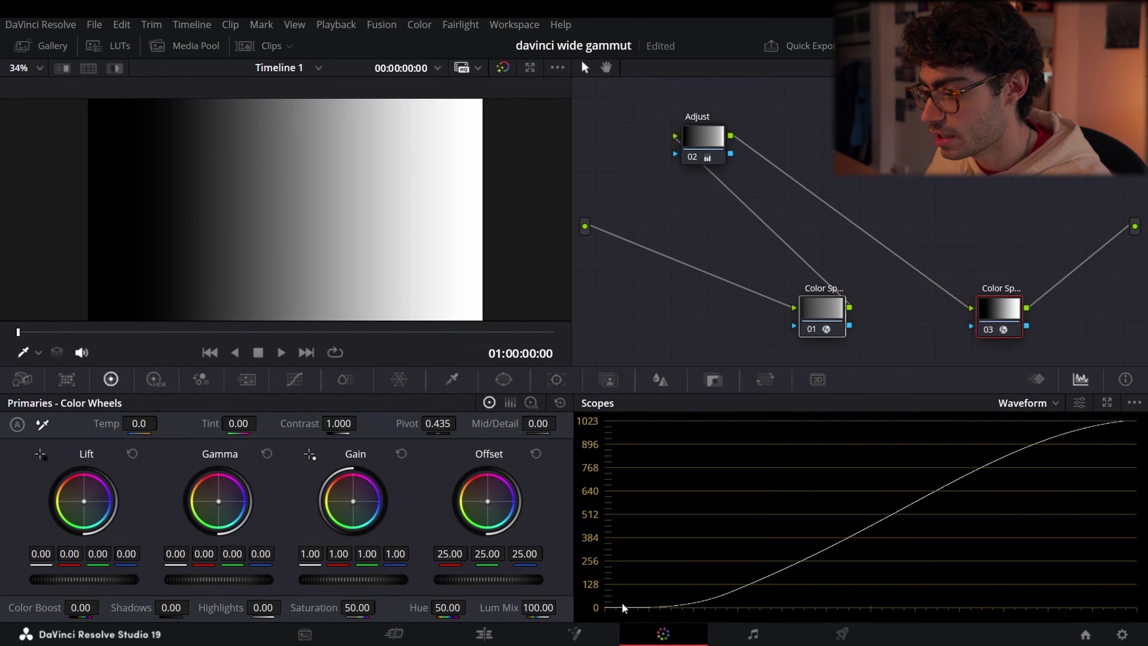
pyautogui.hotkey('ctrl', 'd')
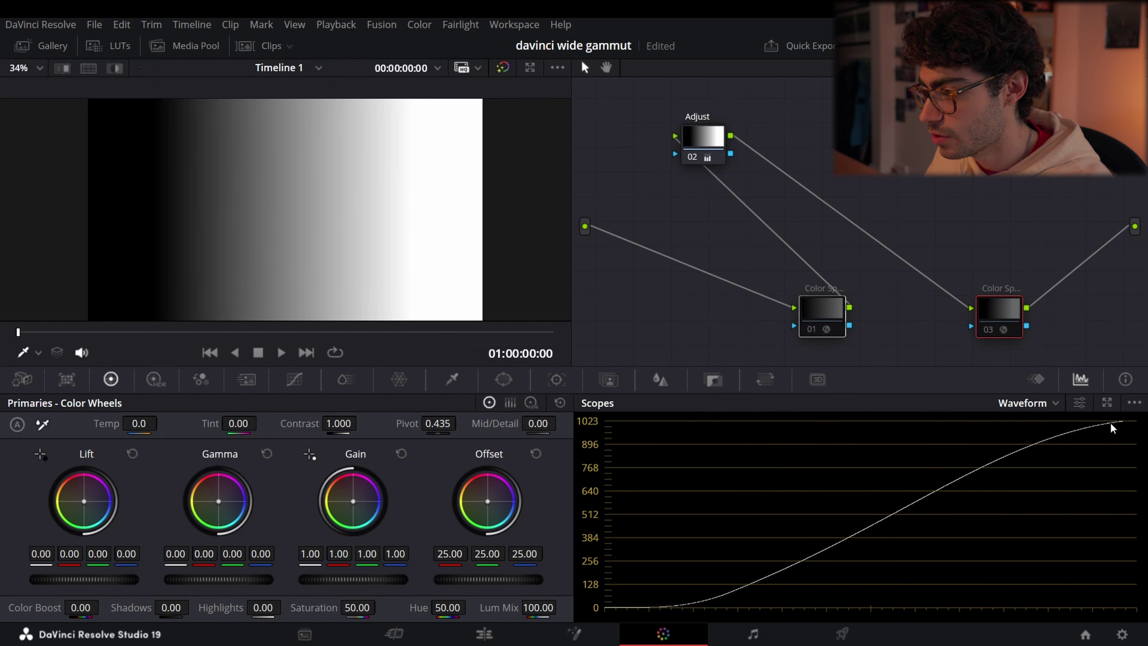
pyautogui.hotkey('ctrl', 'd')
# Step: Reset all primaries on the Adjust node and raise its Gain to 1.30
pyautogui.click(704, 147)
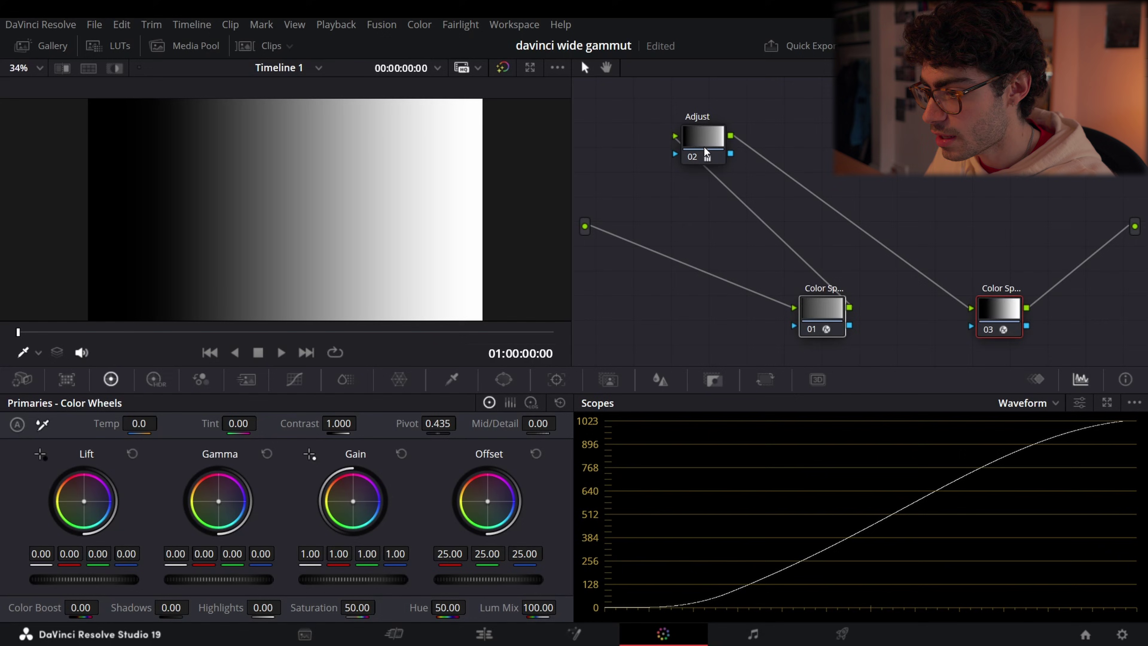
pyautogui.click(562, 406)
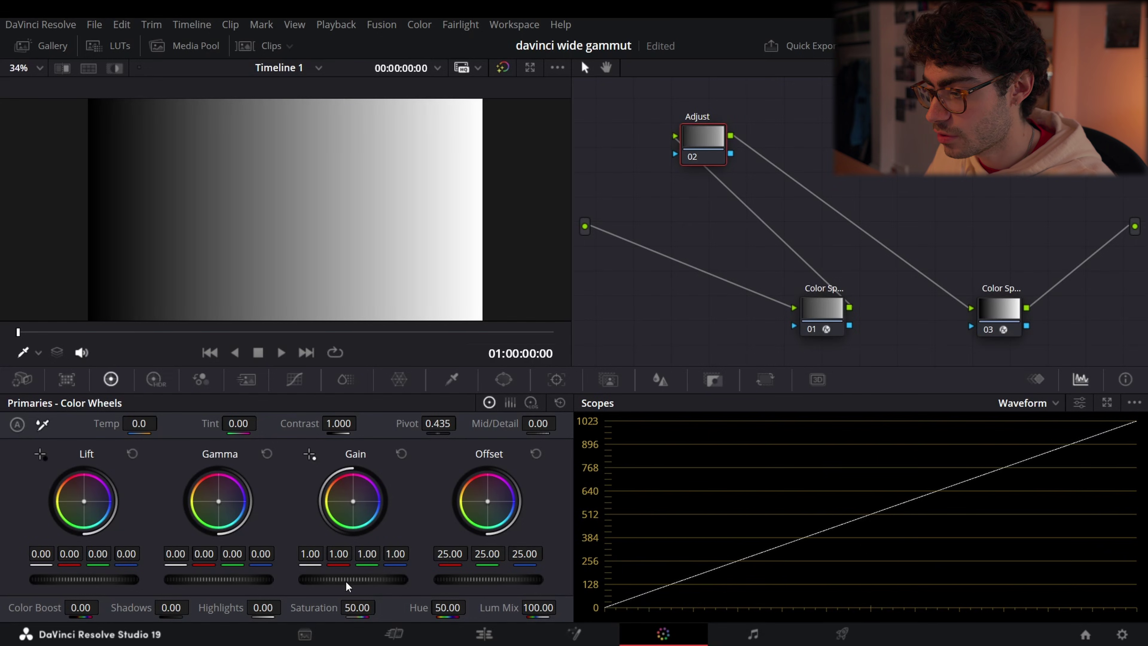
pyautogui.moveTo(345, 581); pyautogui.dragTo(388, 581)
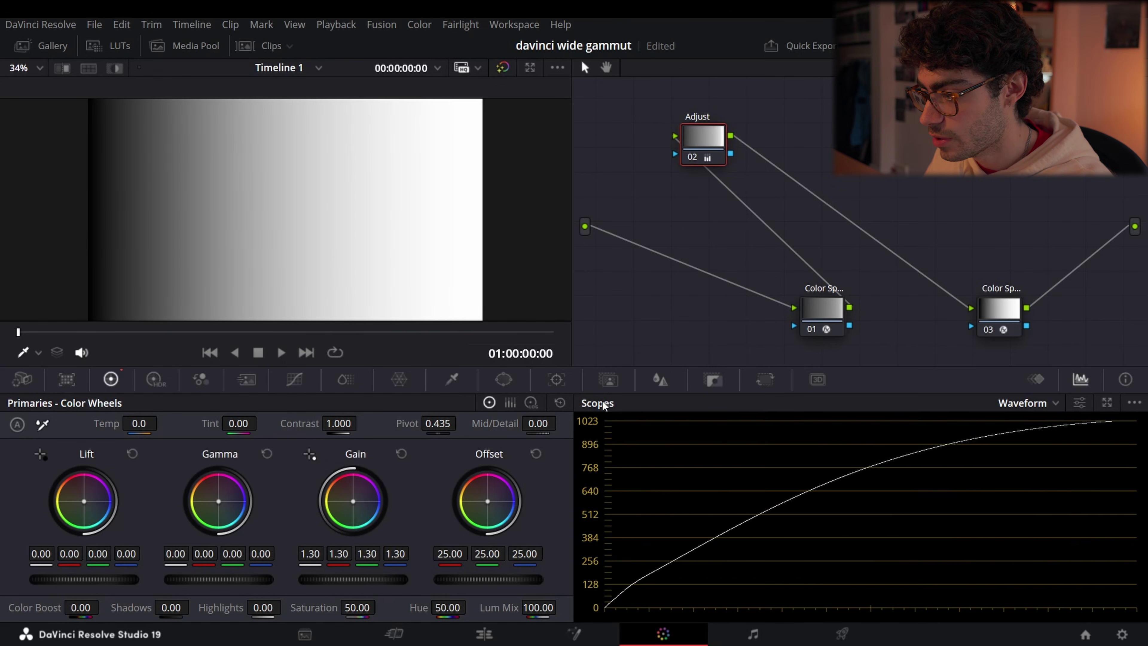
# Step: Disable Color Space Transform nodes 01 and 03
pyautogui.click(811, 328)
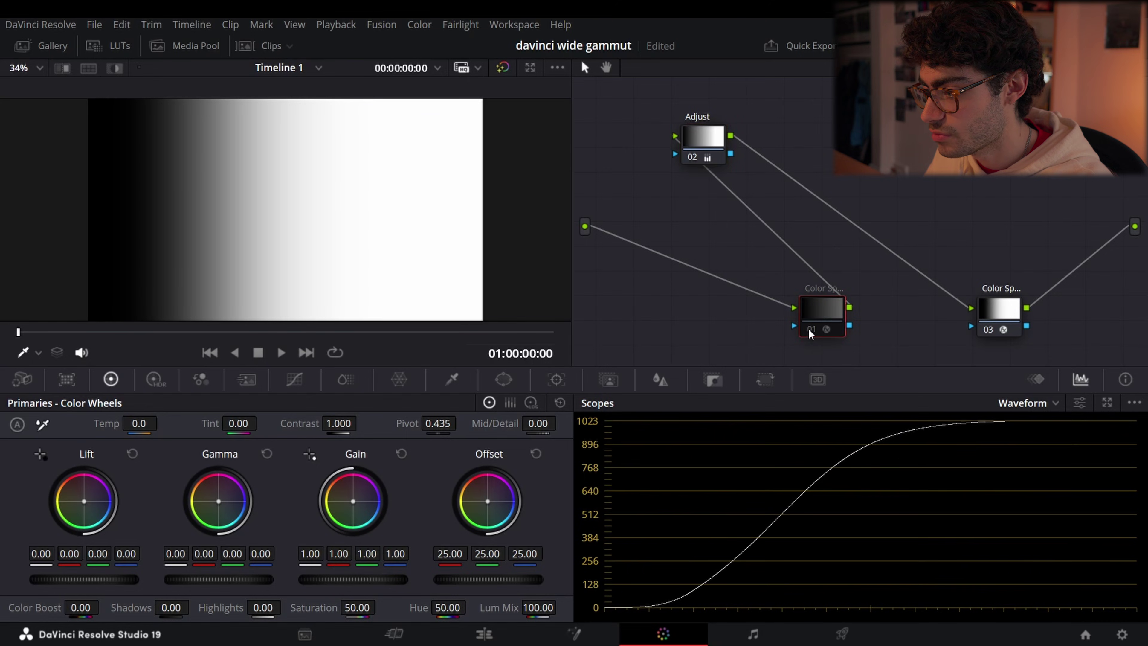
pyautogui.click(810, 329)
pyautogui.click(996, 312)
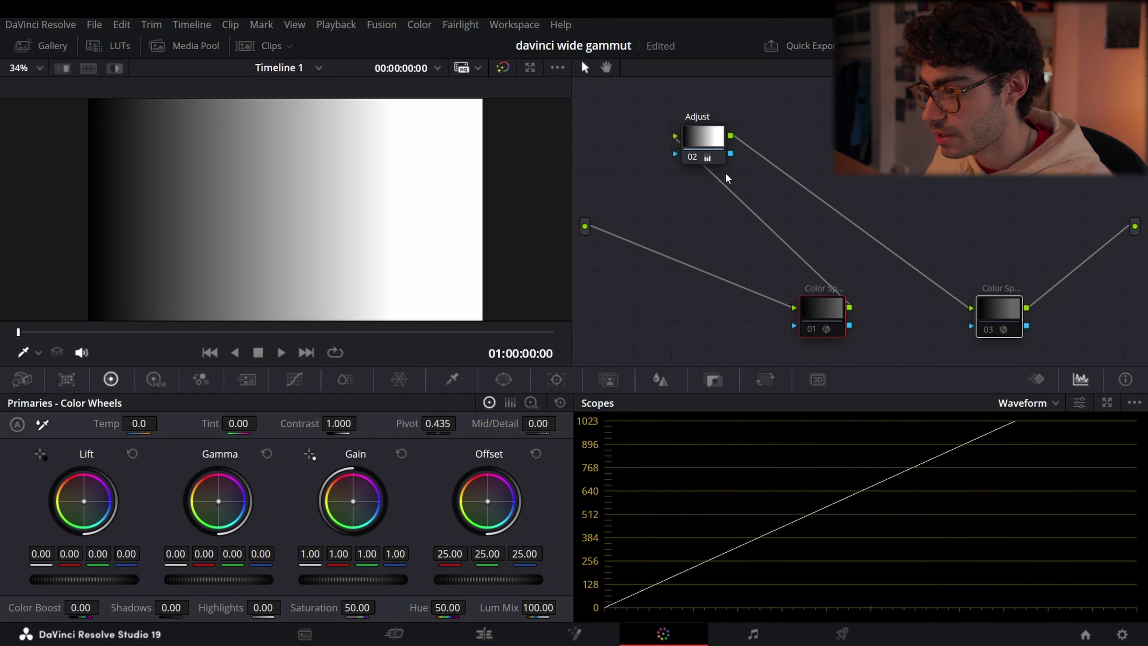
# Step: Lower the Adjust node's Gain to test its effect on the waveform, and reset the Gain wheel
pyautogui.click(721, 160)
pyautogui.moveTo(353, 579)
pyautogui.mouseDown()
pyautogui.moveTo(374, 579)
pyautogui.moveTo(317, 579)
pyautogui.moveTo(339, 579)
pyautogui.mouseUp()
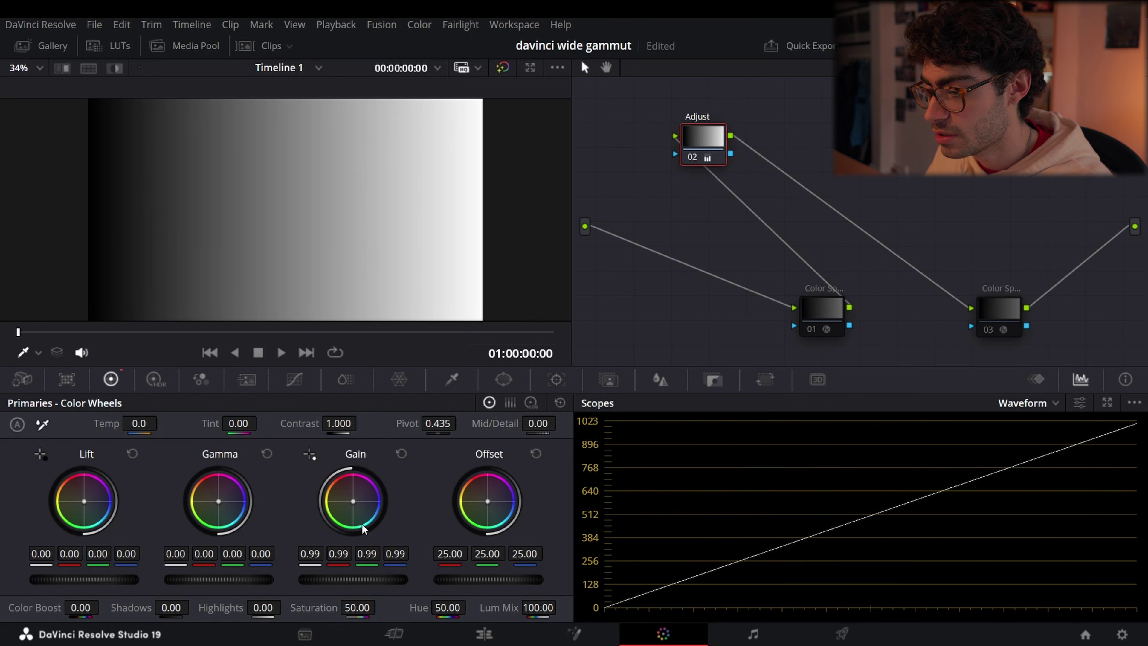
pyautogui.click(400, 454)
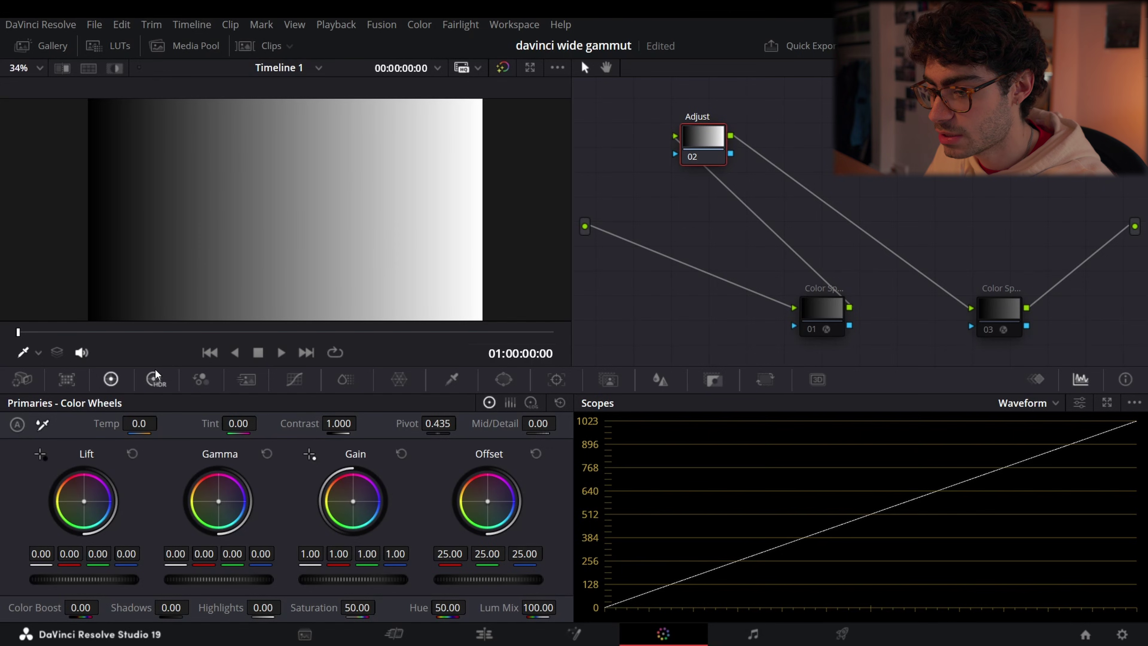
# Step: Try raising the Adjust node's Offset and its Gain one at a time, resetting each wheel after its test
pyautogui.click(148, 379)
pyautogui.click(112, 379)
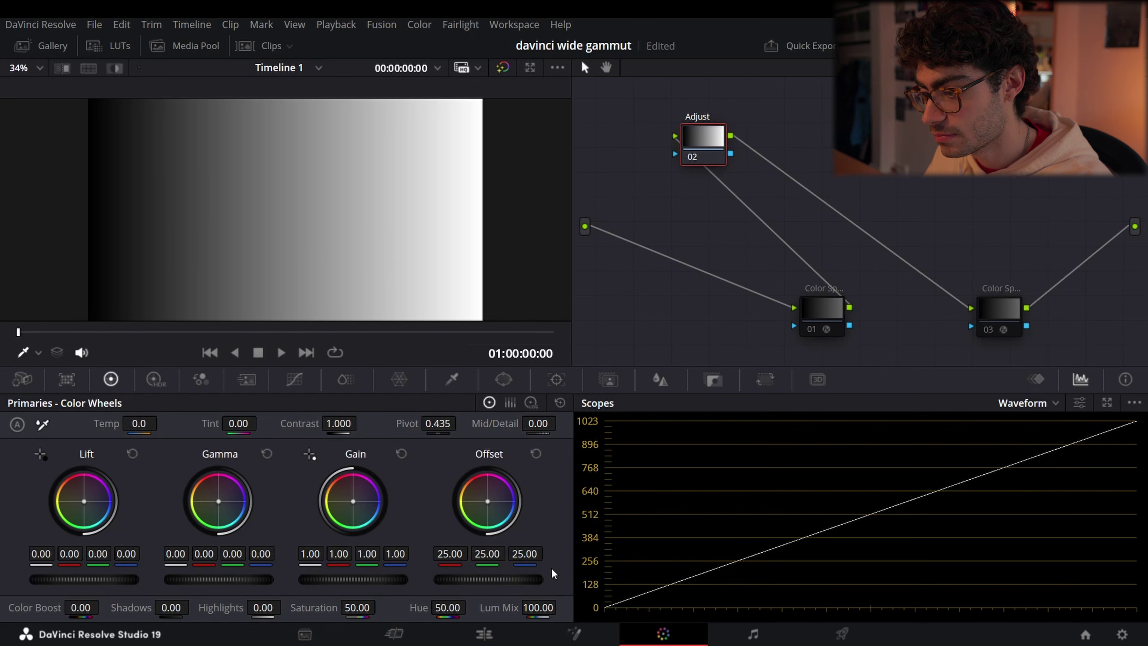
pyautogui.moveTo(510, 582); pyautogui.dragTo(562, 580)
pyautogui.click(535, 454)
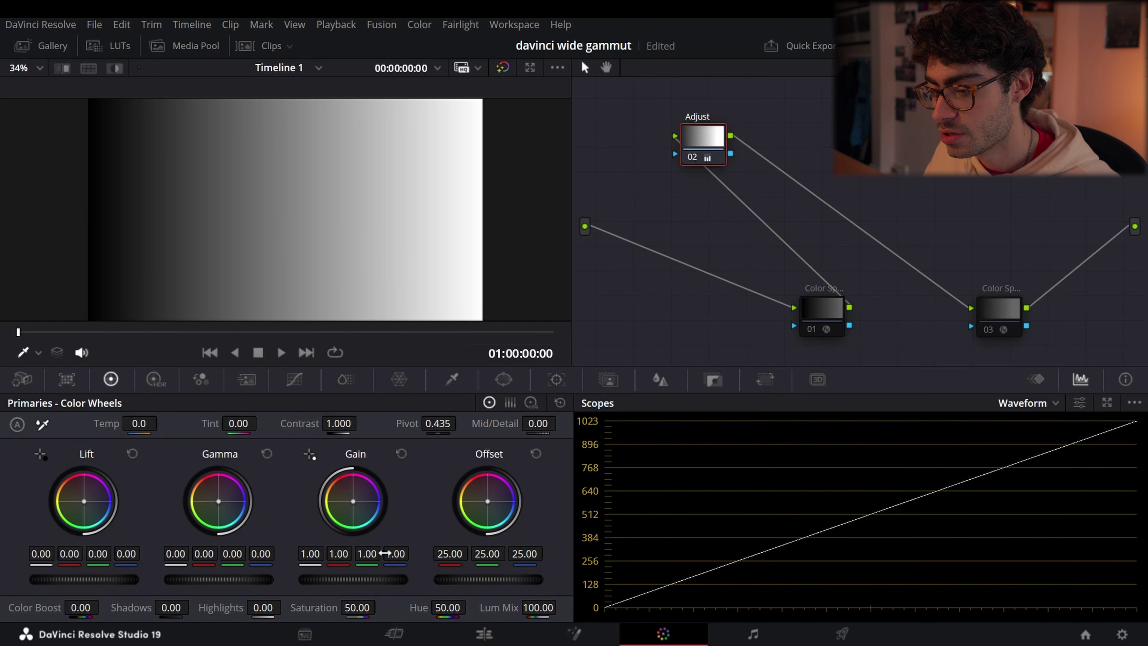
pyautogui.moveTo(360, 582); pyautogui.dragTo(396, 582)
pyautogui.click(401, 455)
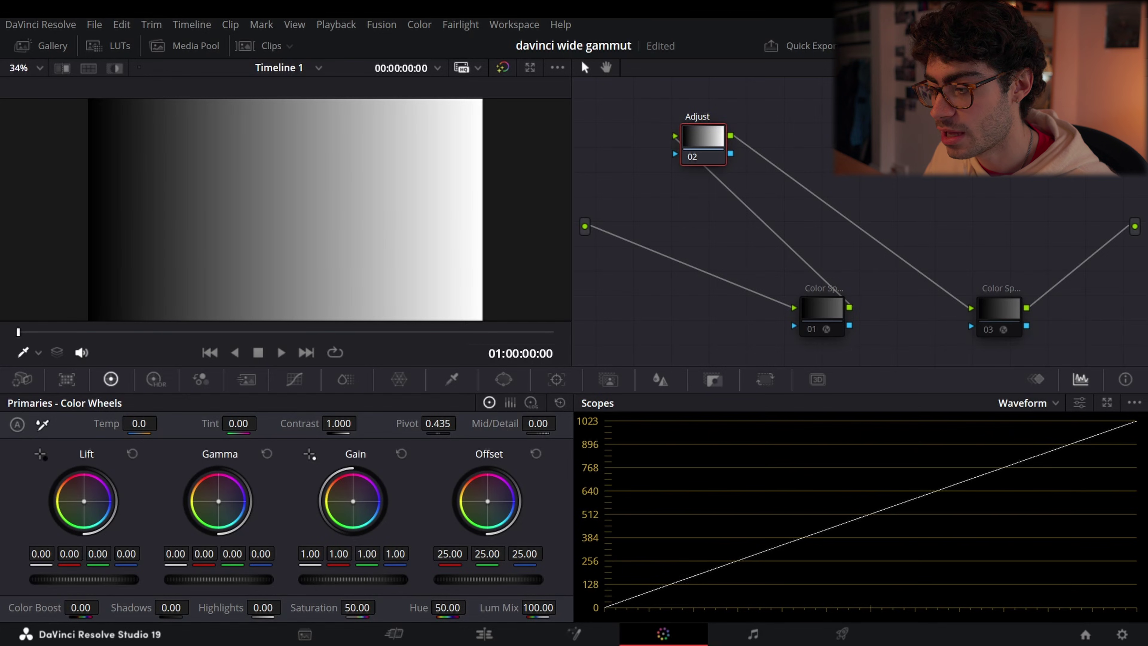
# Step: Try raising the Adjust node's Gamma to test its effect on the waveform, and reset the Gamma wheel
pyautogui.moveTo(219, 583)
pyautogui.mouseDown()
pyautogui.moveTo(246, 583)
pyautogui.moveTo(185, 584)
pyautogui.moveTo(233, 583)
pyautogui.mouseUp()
pyautogui.click(267, 455)
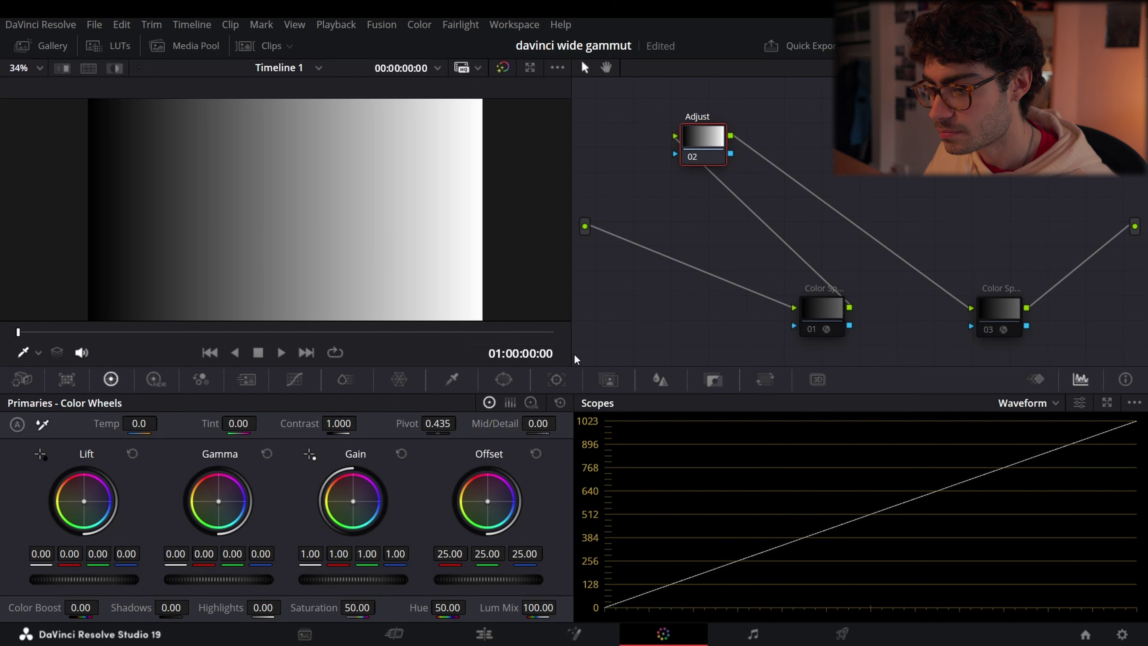
# Step: Bring up the HDR color wheels for the Adjust node and raise its Global exposure to 0.19
pyautogui.click(155, 380)
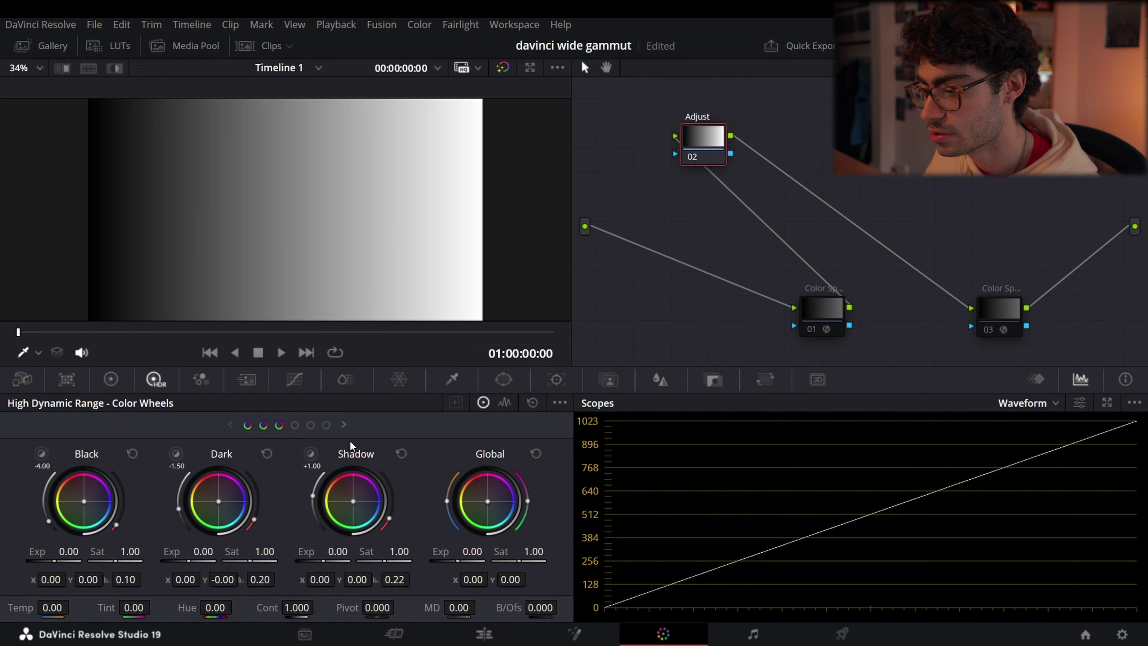
pyautogui.moveTo(471, 551)
pyautogui.mouseDown()
pyautogui.moveTo(502, 552)
pyautogui.moveTo(463, 551)
pyautogui.moveTo(482, 551)
pyautogui.mouseUp()
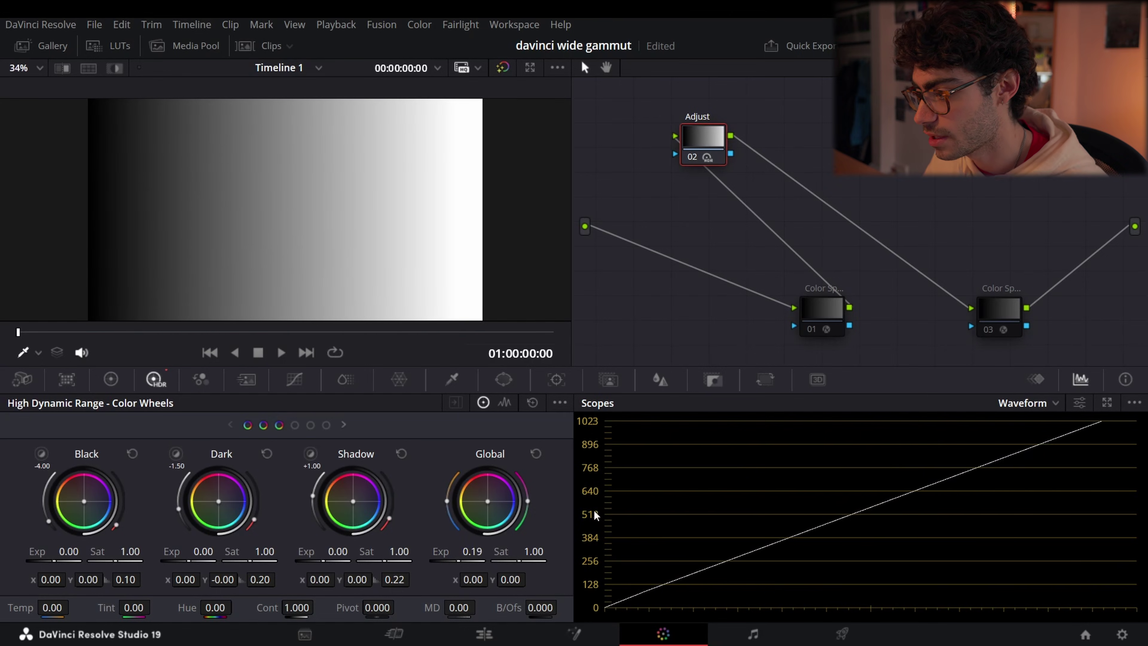
# Step: Enable Color Space Transform nodes 01 and 03 and lower the Adjust node's Global exposure to -0.15
pyautogui.moveTo(985, 311); pyautogui.dragTo(985, 312)
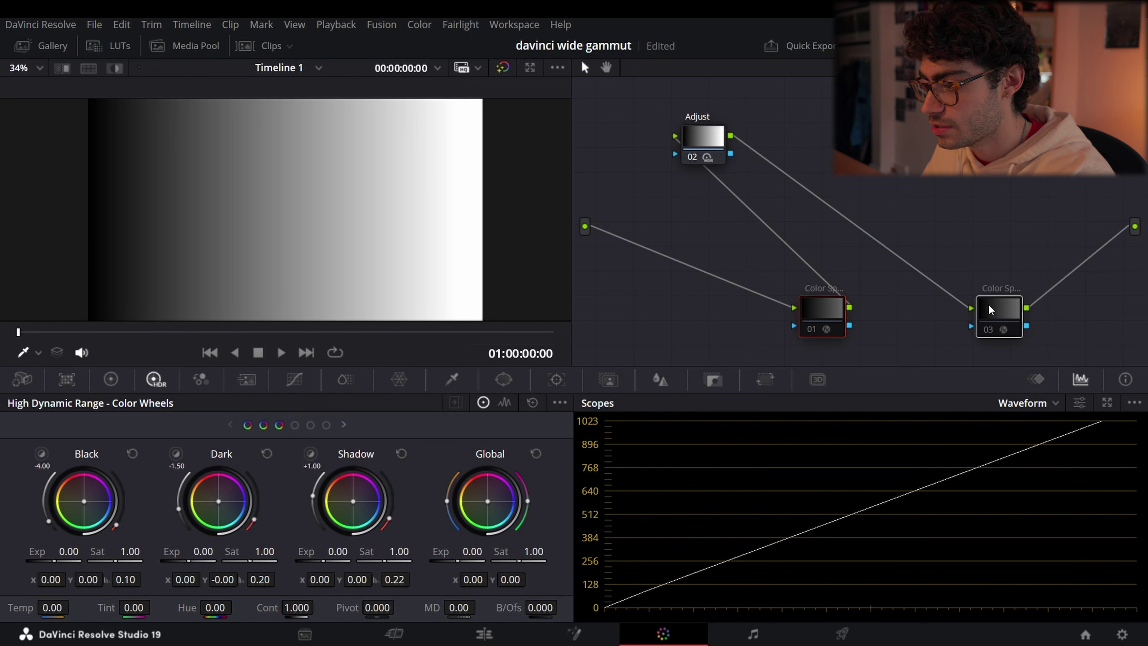
pyautogui.click(707, 157)
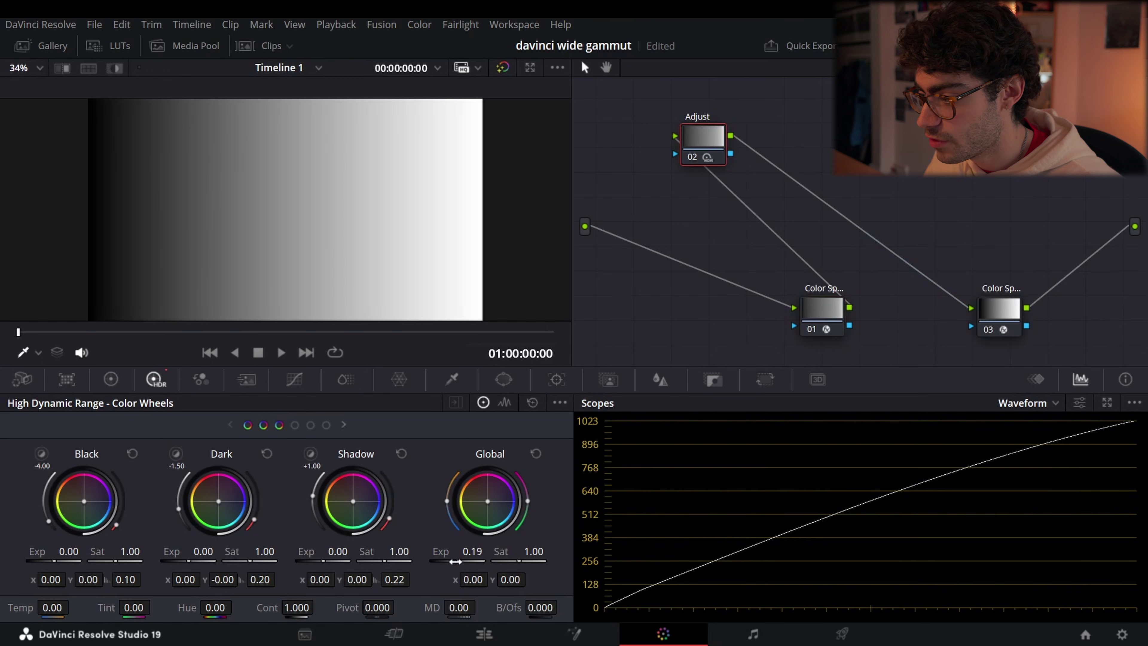
pyautogui.moveTo(455, 561)
pyautogui.mouseDown()
pyautogui.moveTo(471, 562)
pyautogui.moveTo(429, 561)
pyautogui.moveTo(466, 561)
pyautogui.moveTo(443, 562)
pyautogui.mouseUp()
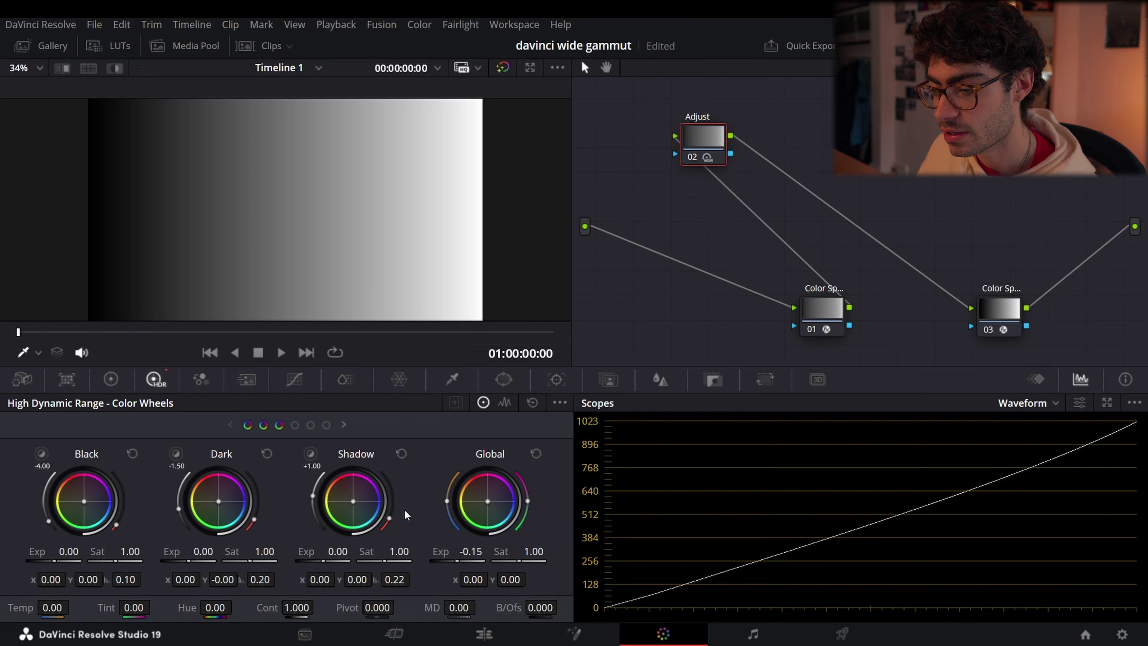
# Step: Try the Adjust node's Light zone exposure at 0.02, and reset all HDR wheels
pyautogui.click(344, 425)
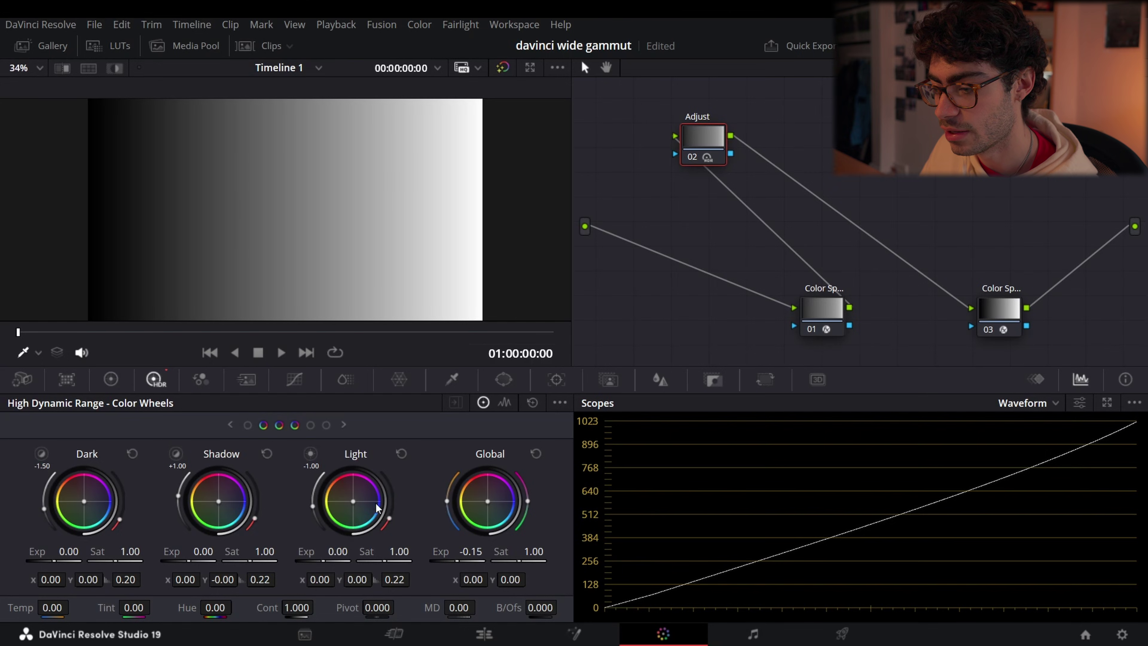
pyautogui.moveTo(336, 551); pyautogui.dragTo(398, 539)
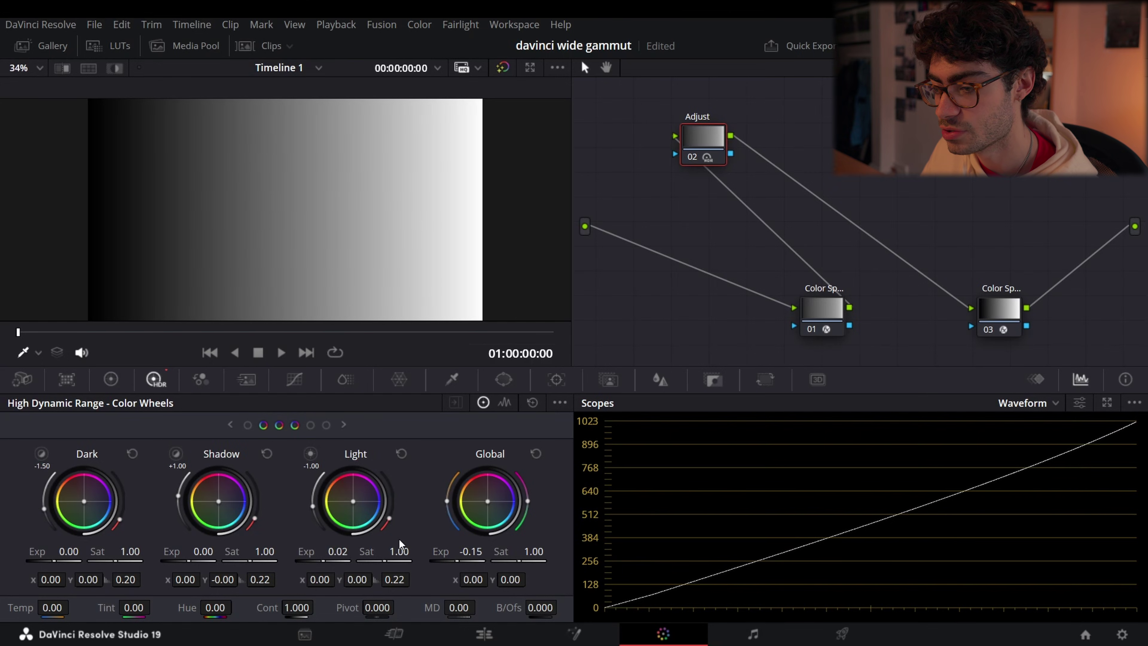
pyautogui.click(533, 403)
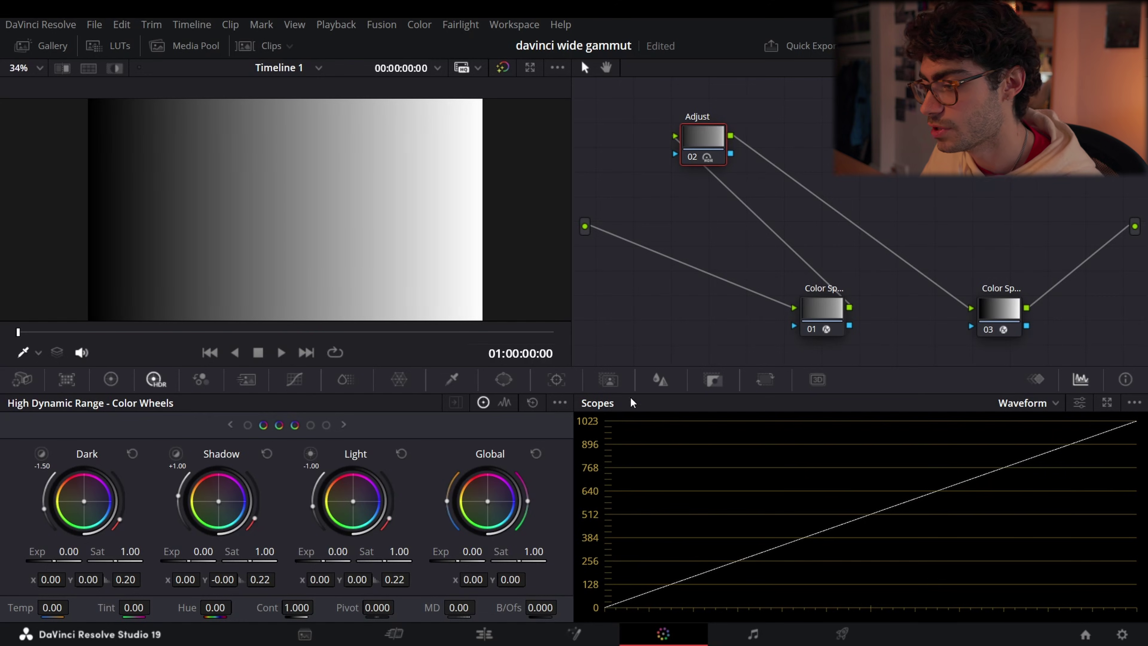
# Step: Disable Color Space Transform nodes 01 and 03, and test the Adjust node's Shadow exposure at -0.41 and 1.86, leaving it at 1.70
pyautogui.click(994, 307)
pyautogui.click(712, 152)
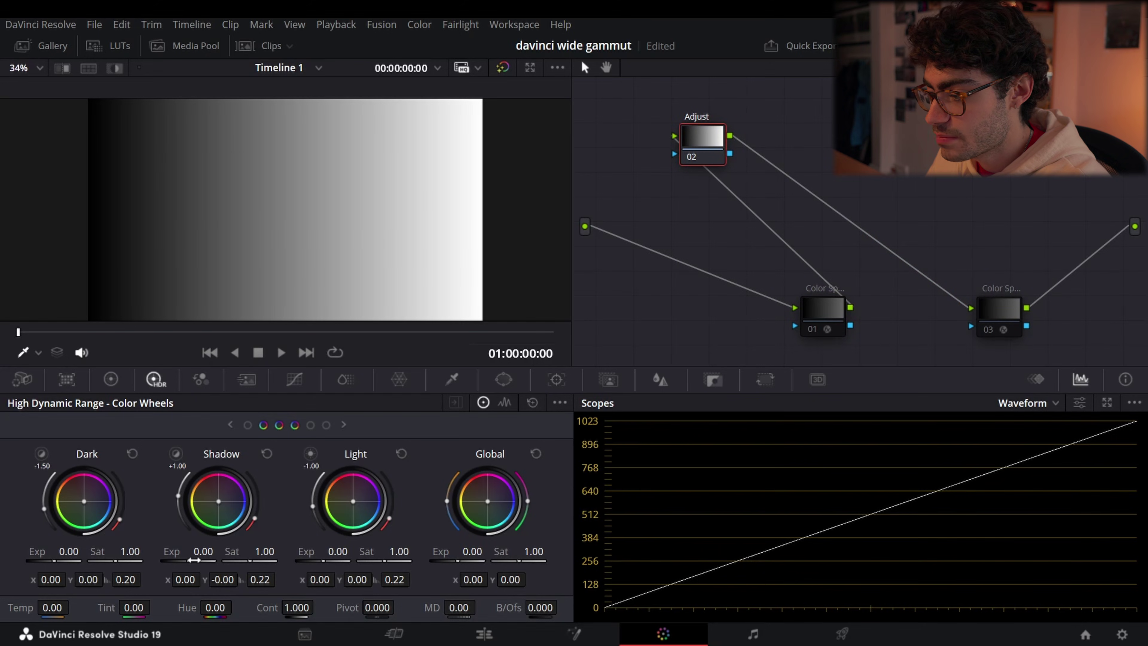
pyautogui.moveTo(196, 562)
pyautogui.mouseDown()
pyautogui.moveTo(170, 562)
pyautogui.moveTo(214, 562)
pyautogui.moveTo(189, 562)
pyautogui.mouseUp()
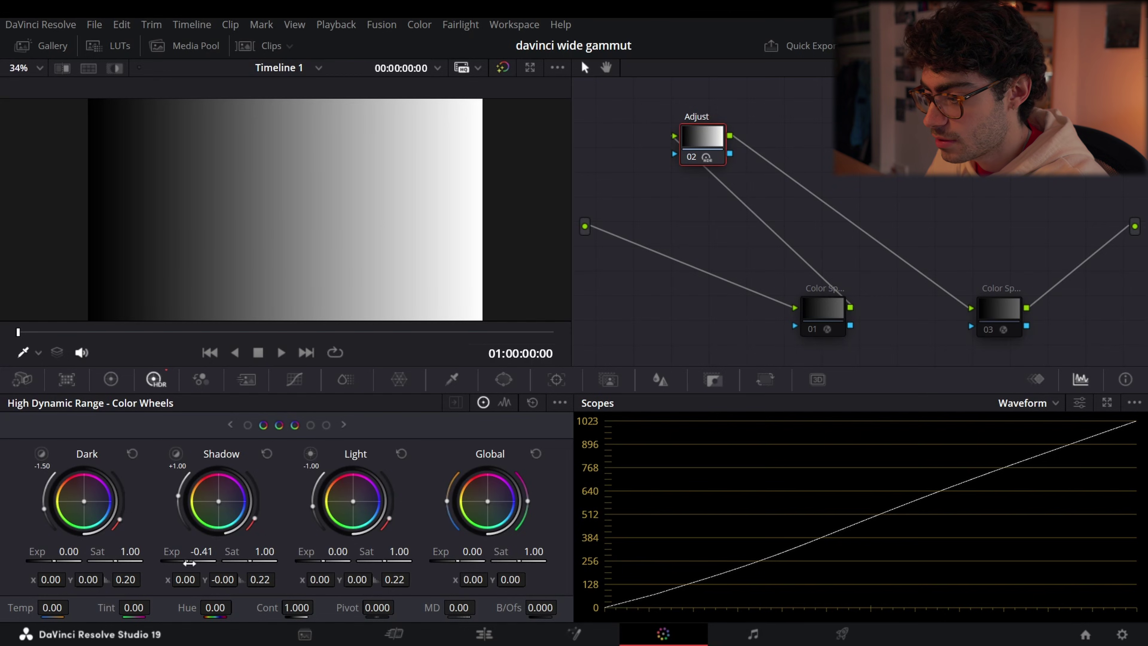
pyautogui.moveTo(189, 563); pyautogui.dragTo(222, 563)
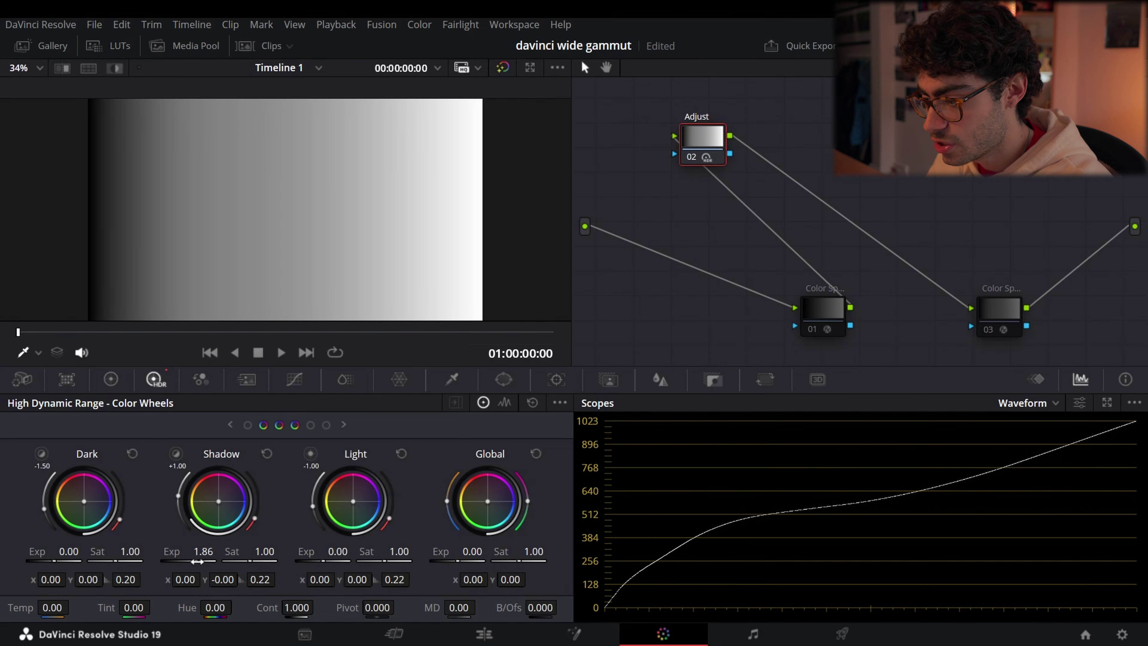
pyautogui.moveTo(197, 562)
pyautogui.mouseDown()
pyautogui.moveTo(225, 561)
pyautogui.moveTo(86, 561)
pyautogui.moveTo(250, 561)
pyautogui.moveTo(126, 561)
pyautogui.moveTo(195, 561)
pyautogui.mouseUp()
# Step: Enable Color Space Transform nodes 01 and 03 and raise the Adjust node's Shadow zone exposure to 2.66
pyautogui.click(837, 330)
pyautogui.keyDown('ctrl'); pyautogui.click(998, 311); pyautogui.keyUp('ctrl')
pyautogui.hotkey('ctrl', 'd')
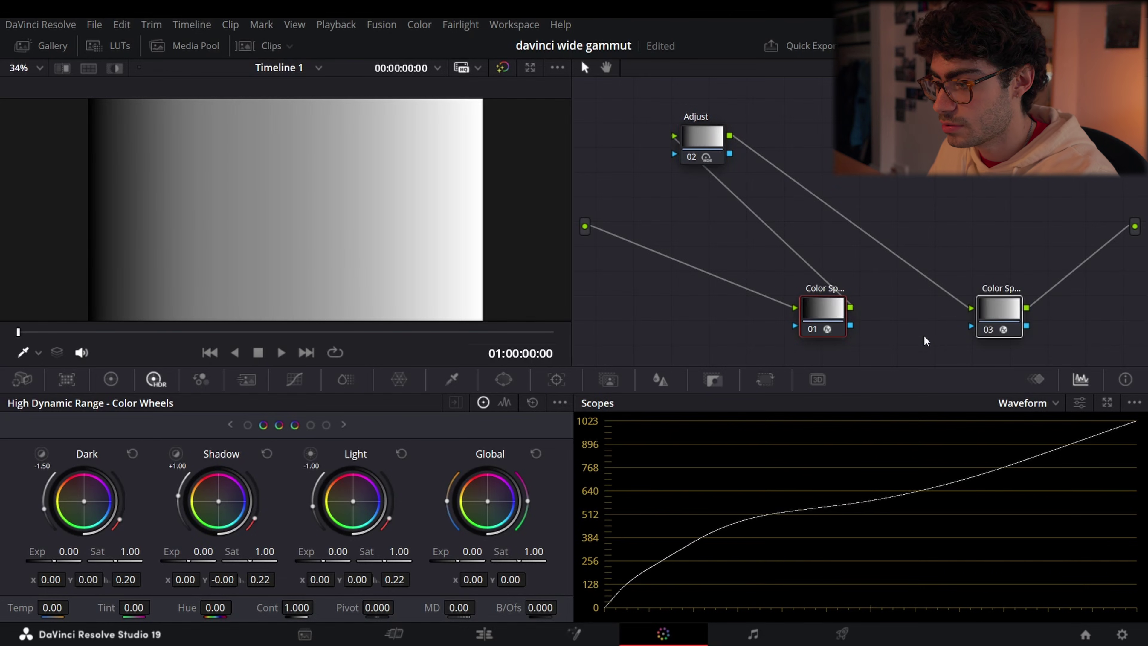
pyautogui.click(702, 135)
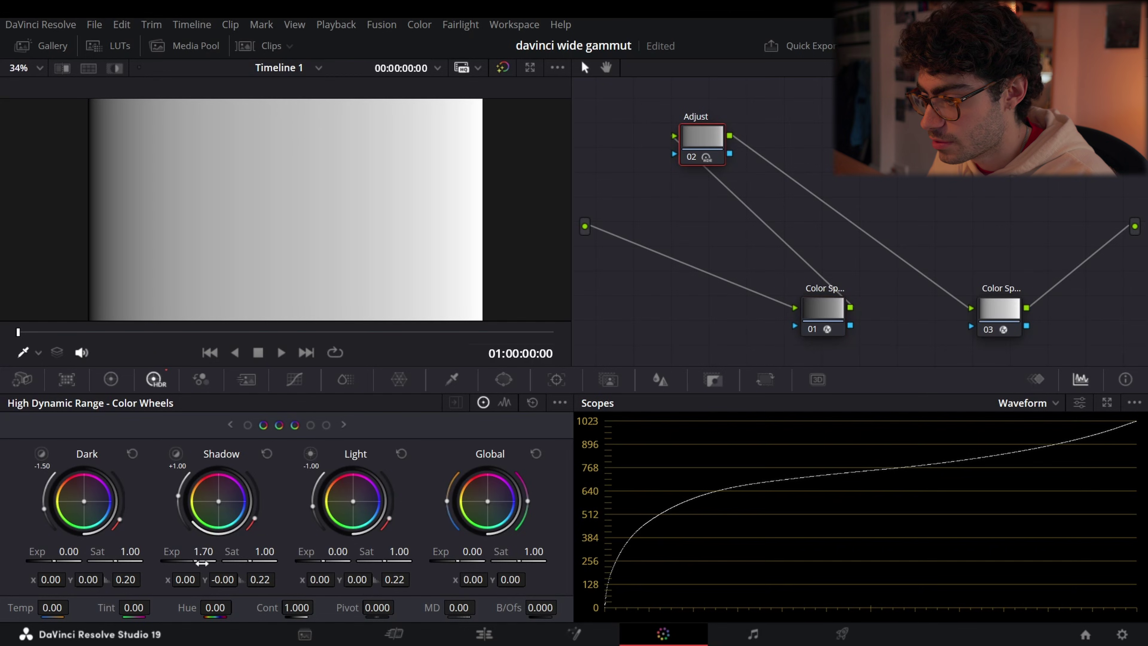
pyautogui.moveTo(202, 563)
pyautogui.mouseDown()
pyautogui.moveTo(137, 563)
pyautogui.moveTo(214, 562)
pyautogui.mouseUp()
# Step: Toggle both Color Space Transform nodes off and on to compare the Shadow exposure's waveform in each color space, leaving them enabled
pyautogui.click(830, 311)
pyautogui.keyDown('ctrl'); pyautogui.click(986, 311); pyautogui.keyUp('ctrl')
pyautogui.hotkey('ctrl', 'd')
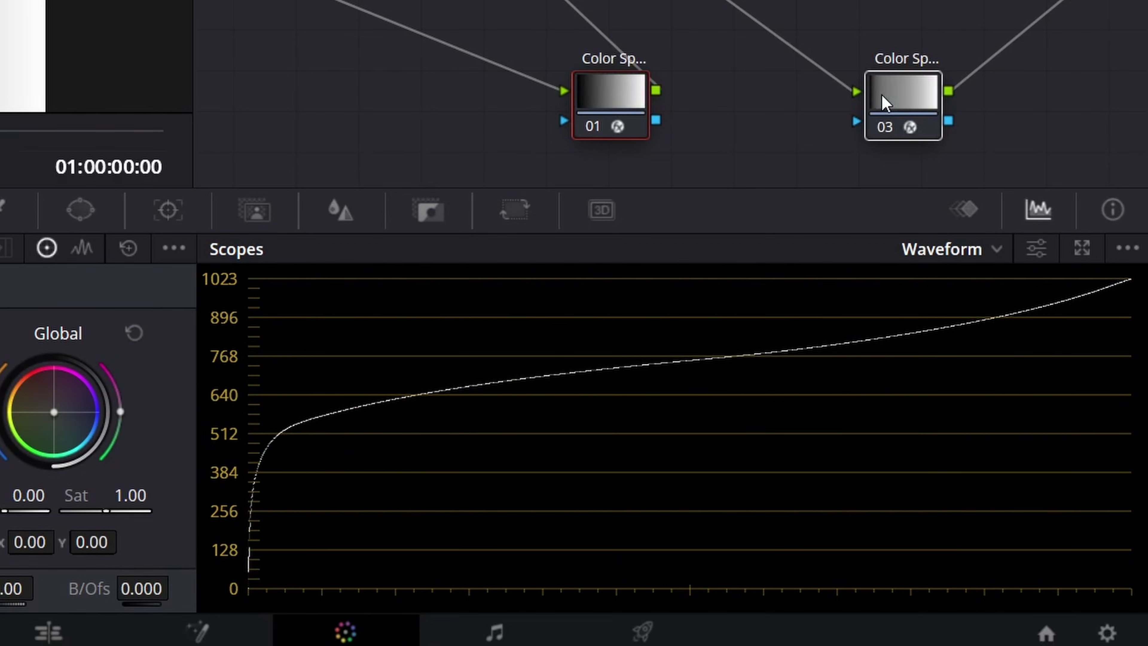
pyautogui.hotkey('ctrl', 'd')
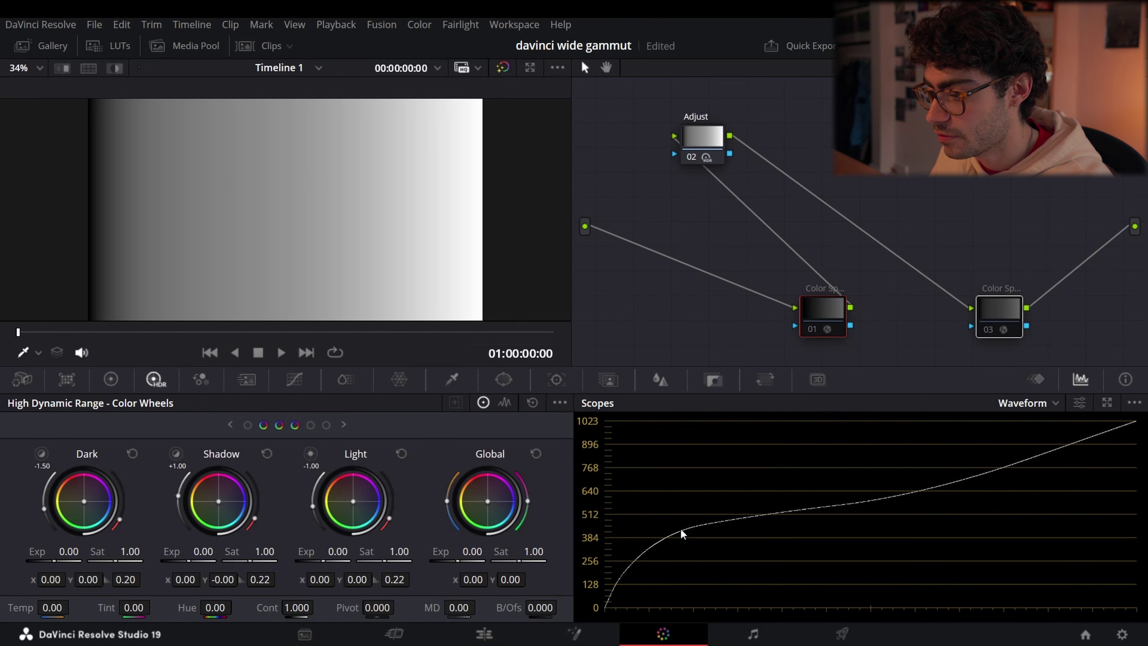
pyautogui.hotkey('ctrl', 'd')
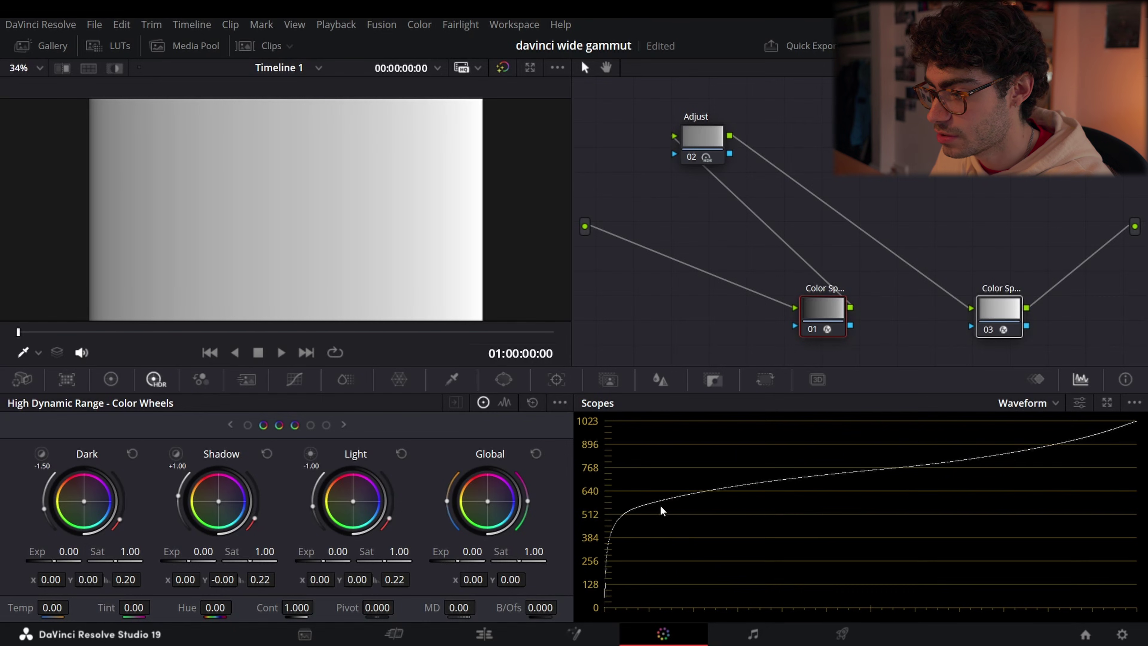
pyautogui.hotkey('ctrl', 'z')
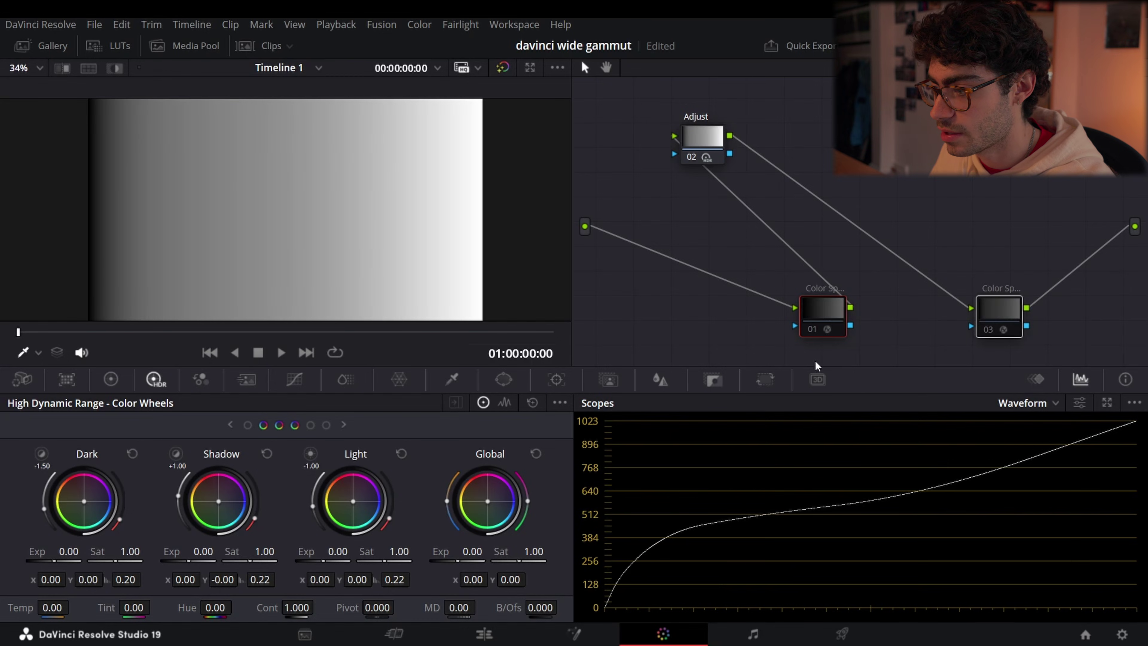
pyautogui.hotkey('ctrl', 'shift', 'z')
# Step: Reset the Adjust node's Shadow zone and test its exposure at 1.23 and -1.14
pyautogui.click(698, 147)
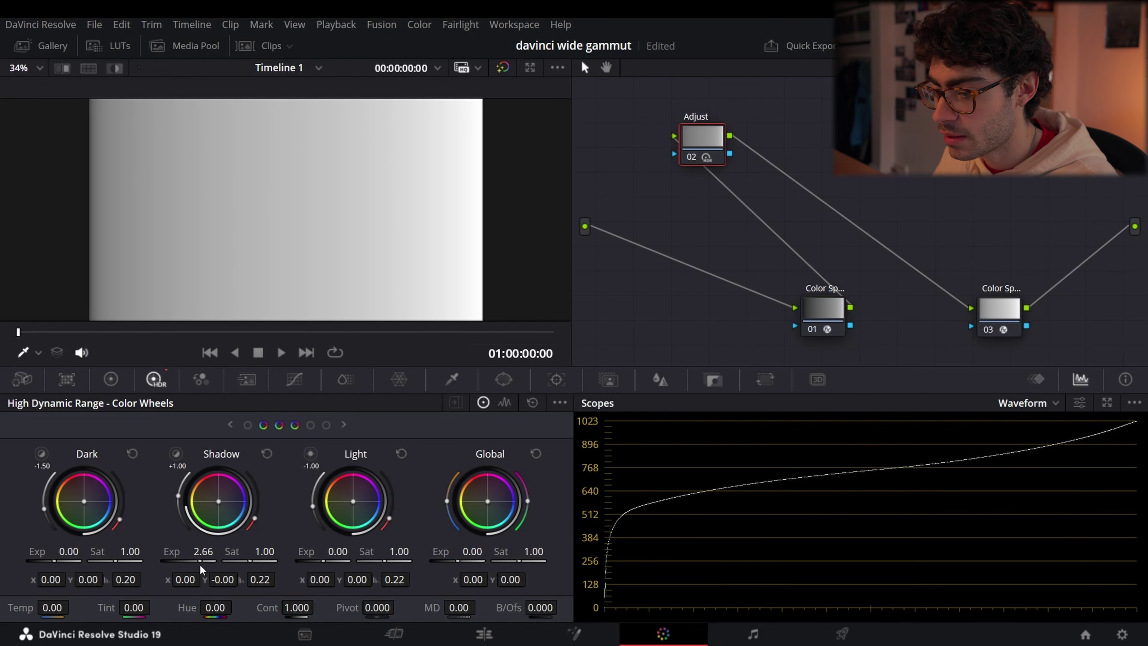
pyautogui.click(267, 453)
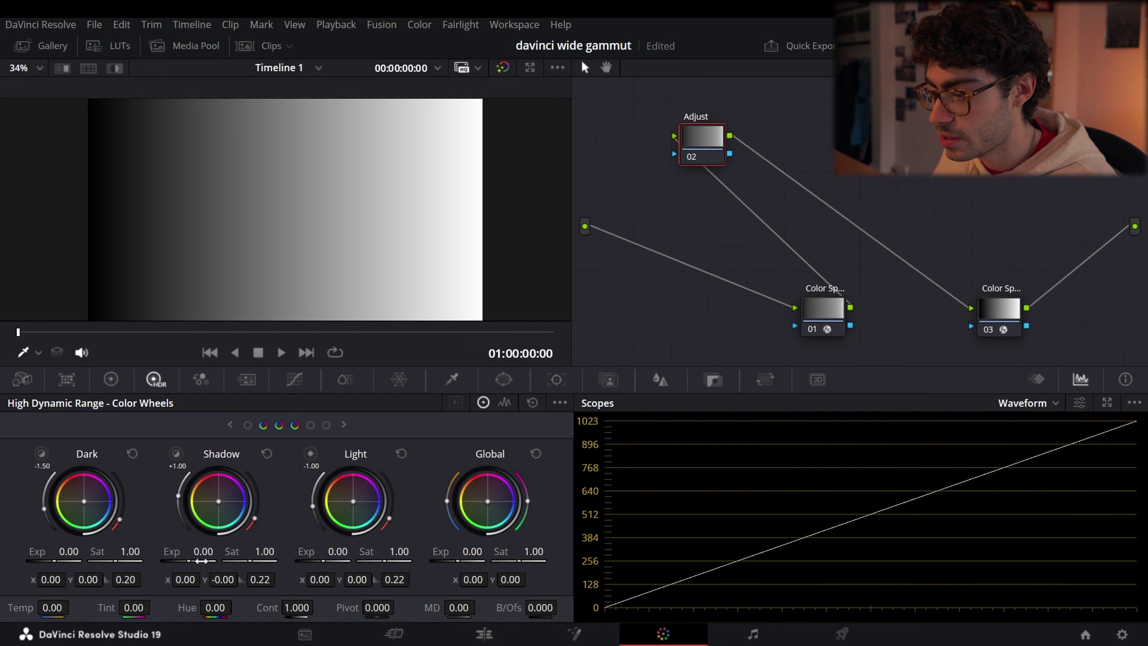
pyautogui.moveTo(202, 561); pyautogui.dragTo(236, 561)
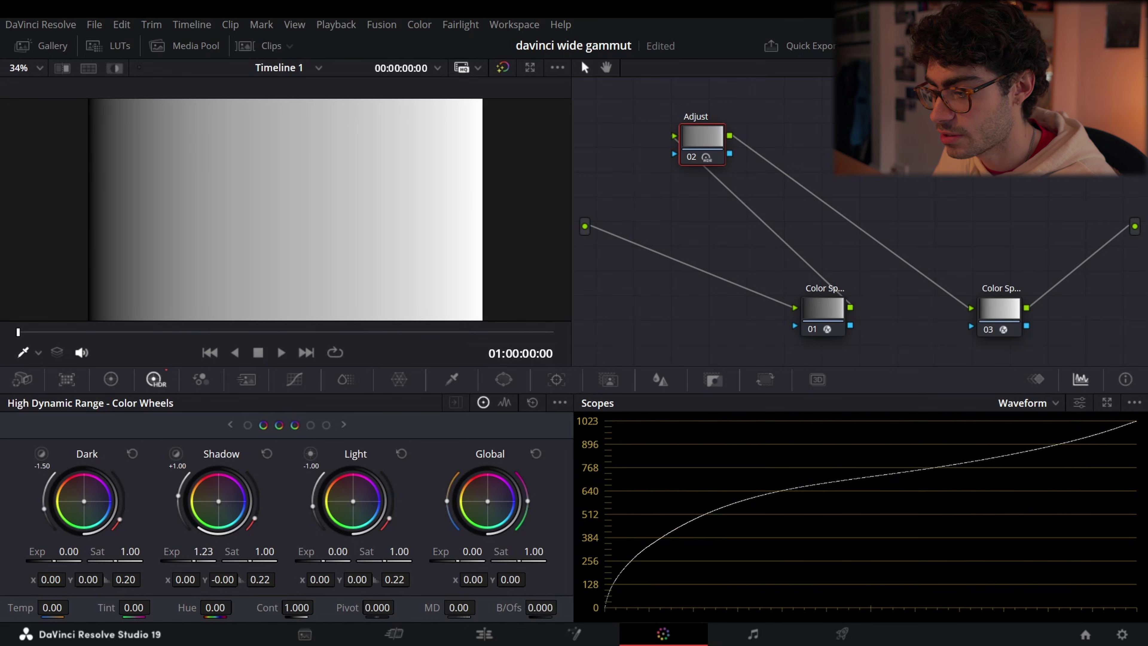
pyautogui.moveTo(236, 561); pyautogui.dragTo(160, 561)
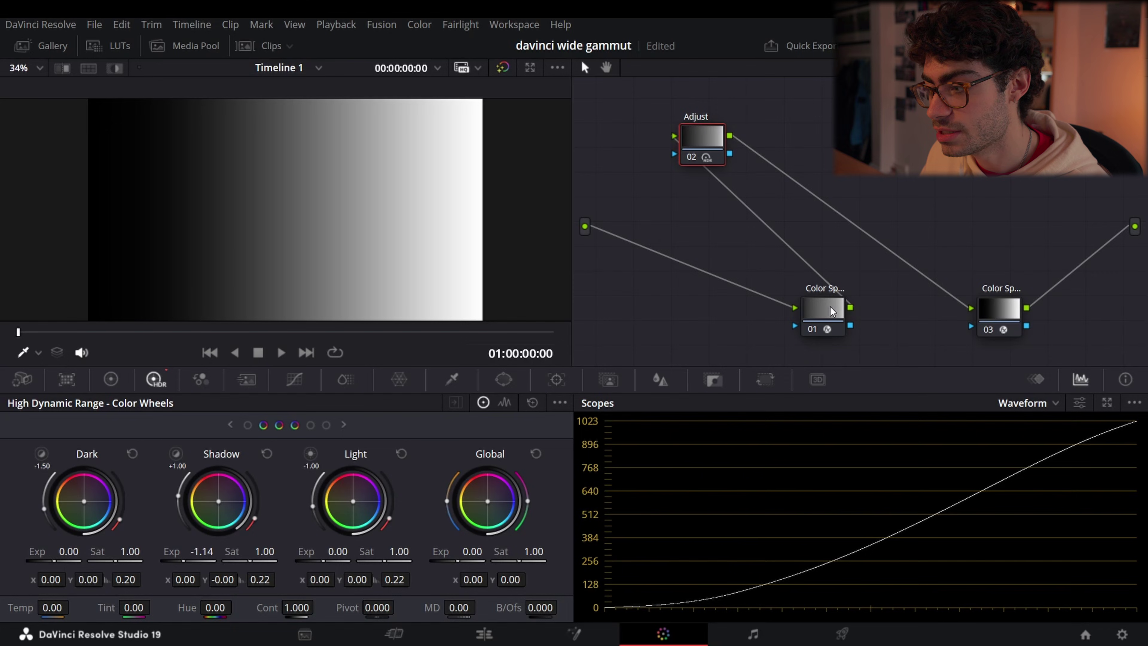
# Step: Toggle Color Space Transform nodes 01 and 03 to compare the lowered Shadow exposure, leaving both nodes disabled
pyautogui.click(833, 311)
pyautogui.click(1004, 313)
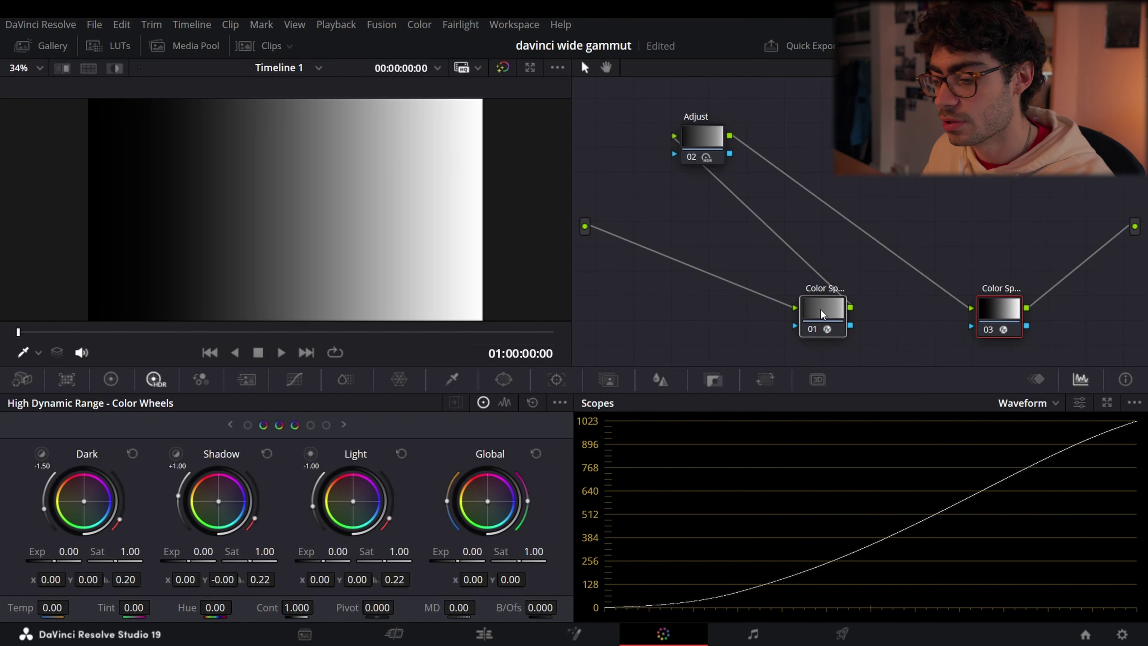
pyautogui.hotkey('ctrl', 'd')
pyautogui.hotkey('ctrl', 'd')
pyautogui.hotkey('ctrl', 'd')
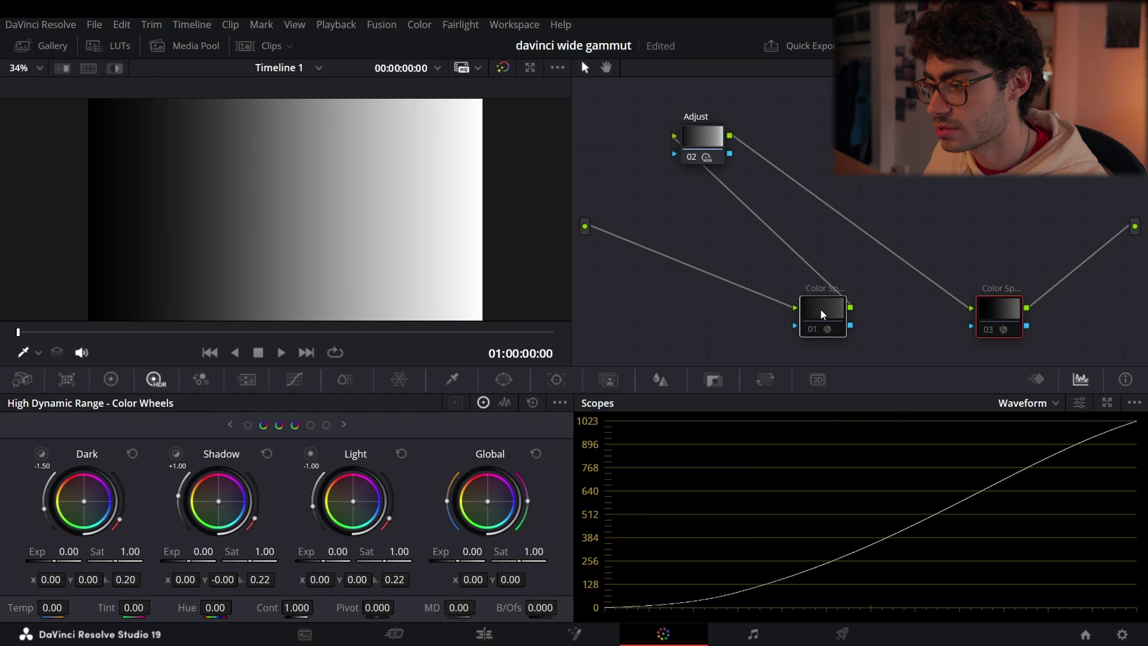
# Step: Reset the Adjust node's grade and push its Midtone log wheel towards red, with the red value at 1.00
pyautogui.click(702, 144)
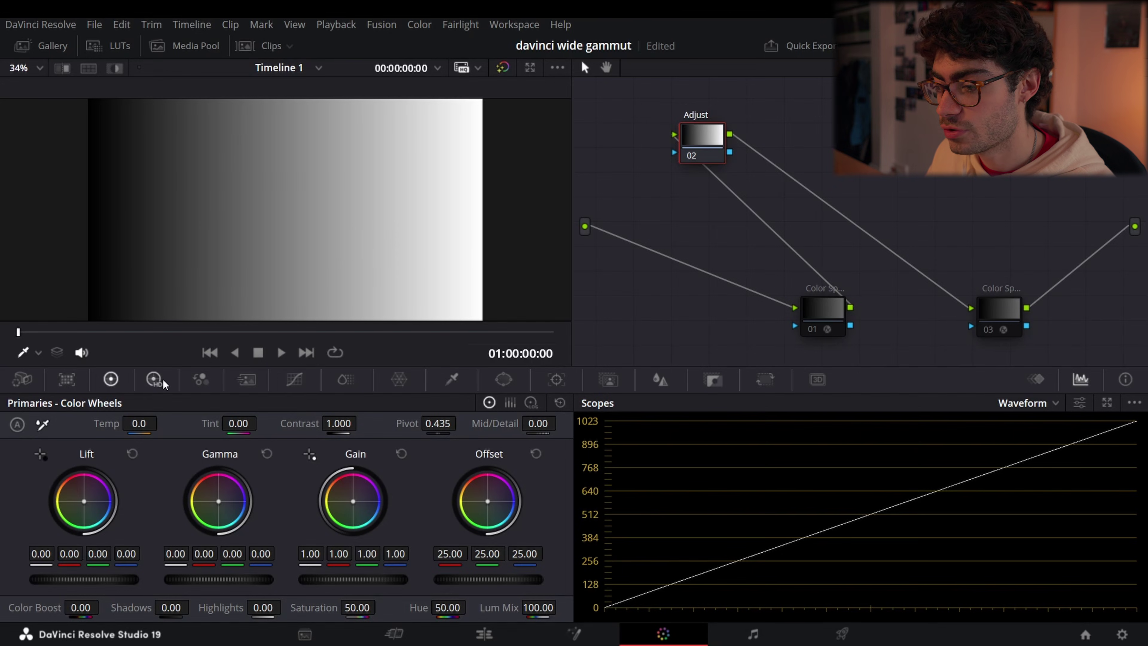
pyautogui.click(530, 403)
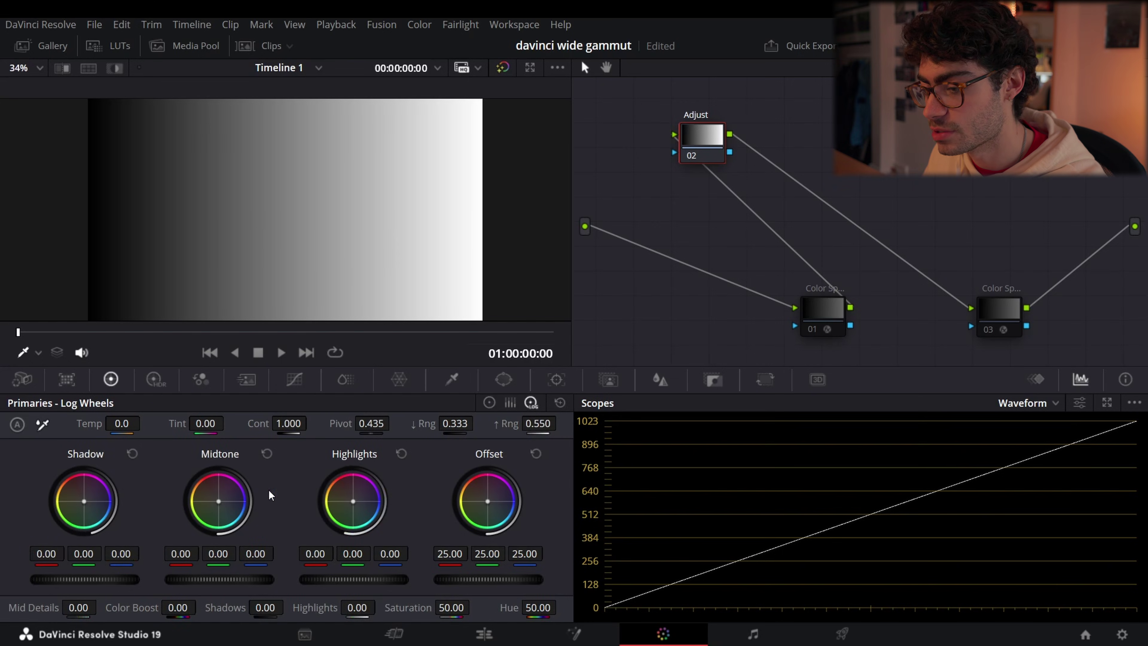
pyautogui.moveTo(218, 501); pyautogui.dragTo(212, 472)
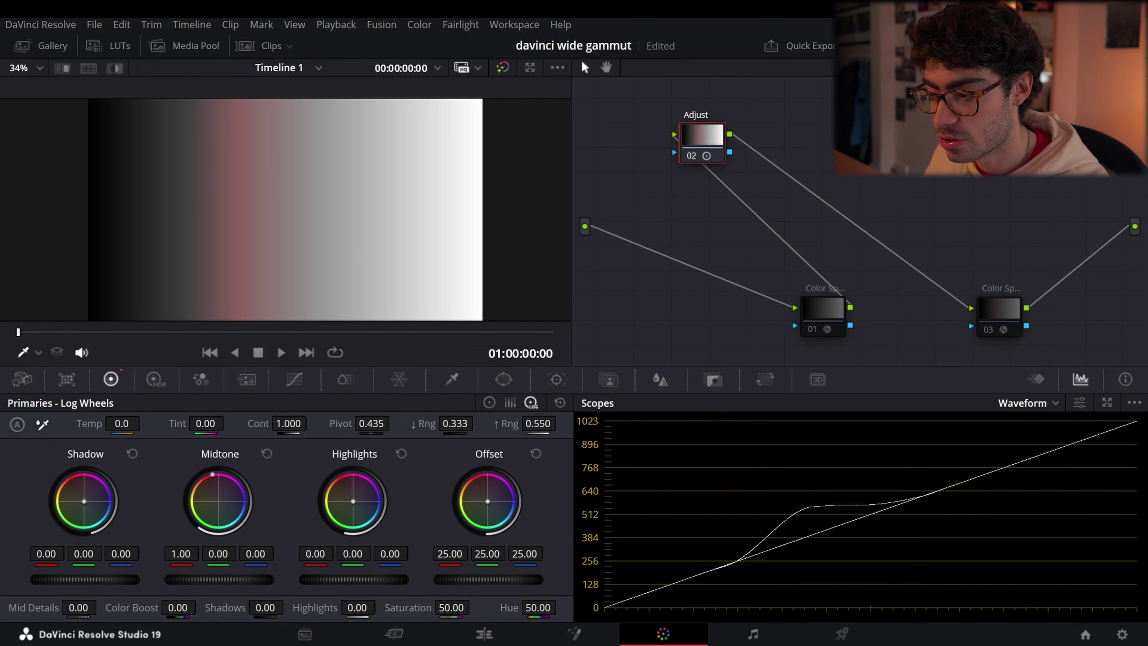
pyautogui.moveTo(181, 553); pyautogui.dragTo(181, 553)
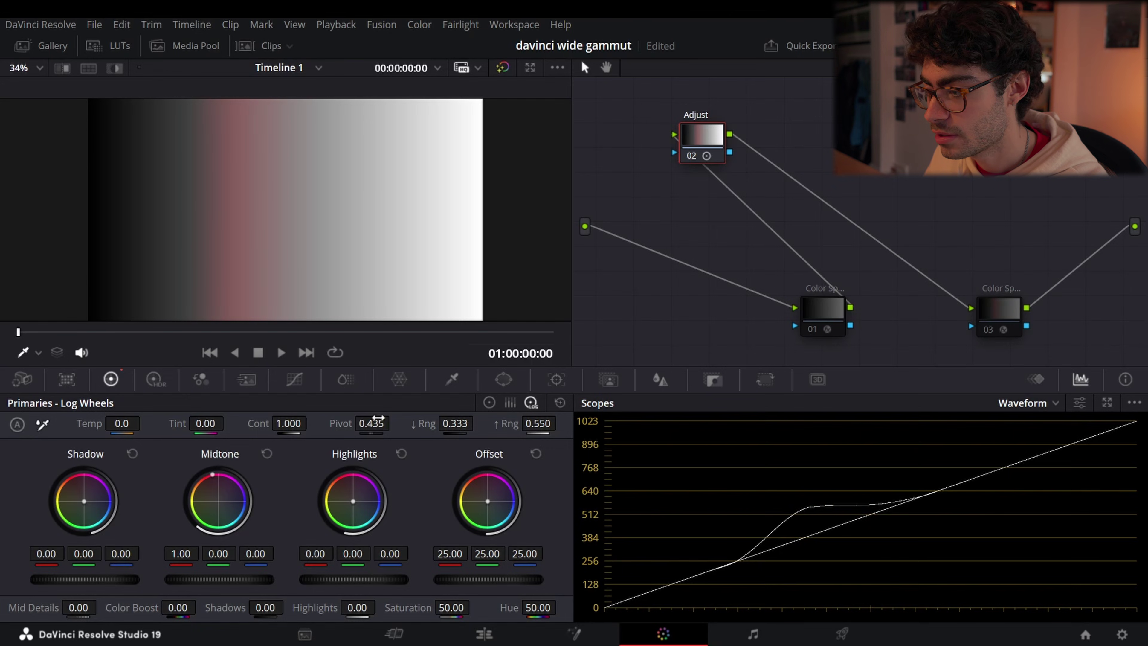
# Step: Toggle Color Space Transform nodes 01 and 03 repeatedly to compare the red midtone tint, leaving both nodes enabled
pyautogui.click(827, 308)
pyautogui.keyDown('ctrl'); pyautogui.click(995, 309); pyautogui.keyUp('ctrl')
pyautogui.hotkey('ctrl', 'd')
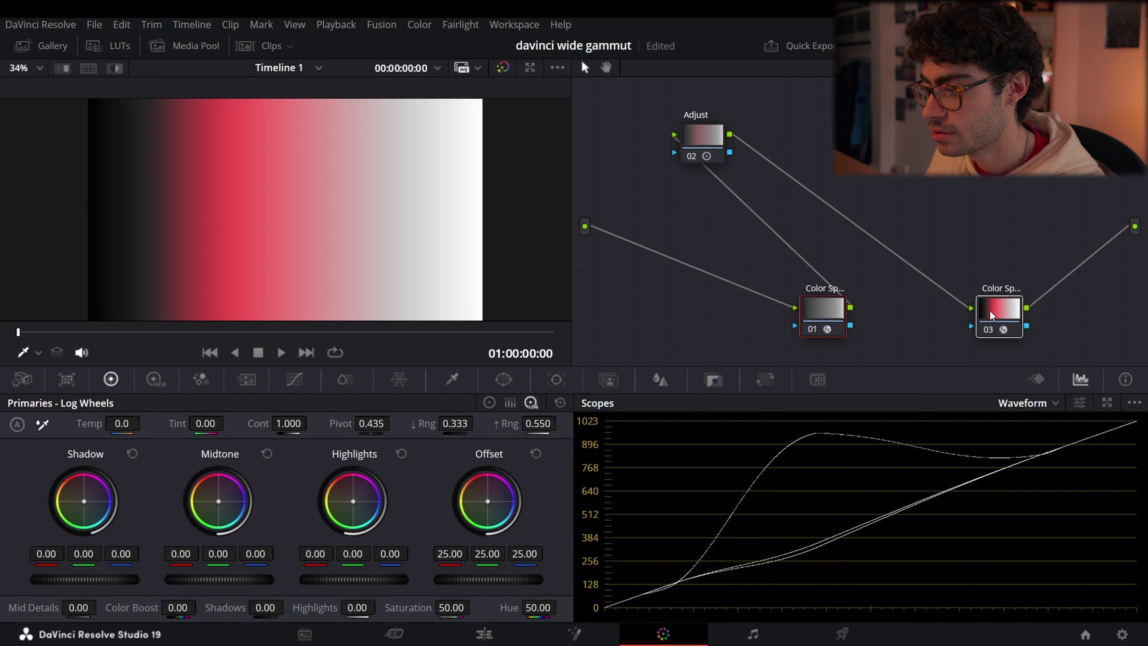
pyautogui.hotkey('ctrl', 'd')
pyautogui.hotkey('ctrl', 'd')
pyautogui.hotkey('ctrl', 'd')
pyautogui.hotkey('ctrl', 'd')
pyautogui.hotkey('ctrl', 'd')
pyautogui.hotkey('ctrl', 'd')
pyautogui.hotkey('ctrl', 'd')
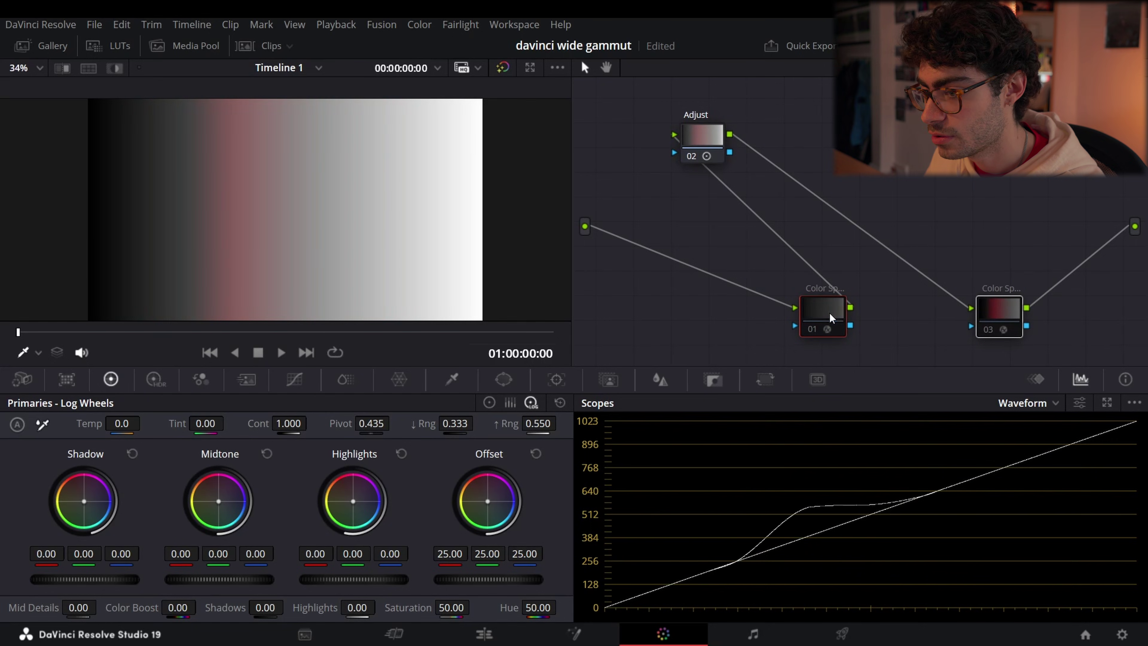
pyautogui.hotkey('ctrl', 'd')
pyautogui.hotkey('ctrl', 'd')
pyautogui.hotkey('ctrl', 'd')
pyautogui.hotkey('ctrl', 'd')
pyautogui.hotkey('ctrl', 'd')
pyautogui.hotkey('ctrl', 'd')
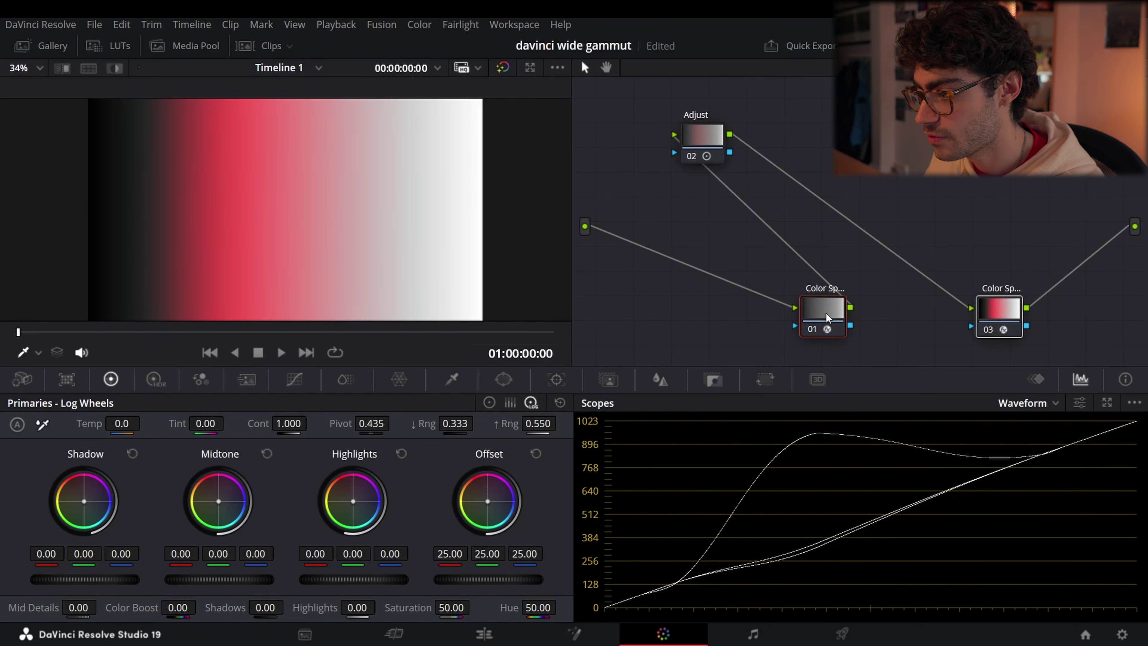
# Step: Push the Adjust node's Shadow log wheel towards blue at -2.56, 0.41, 1.00, and disable both Color Space Transform nodes
pyautogui.click(710, 143)
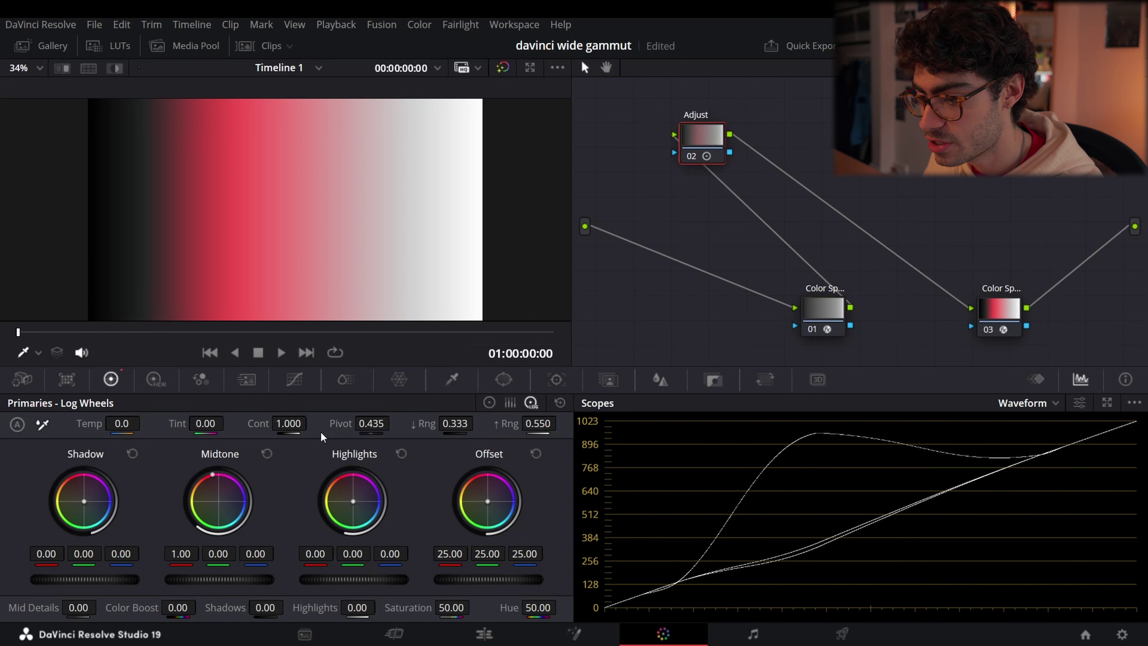
pyautogui.moveTo(84, 493); pyautogui.dragTo(105, 517)
pyautogui.click(822, 310)
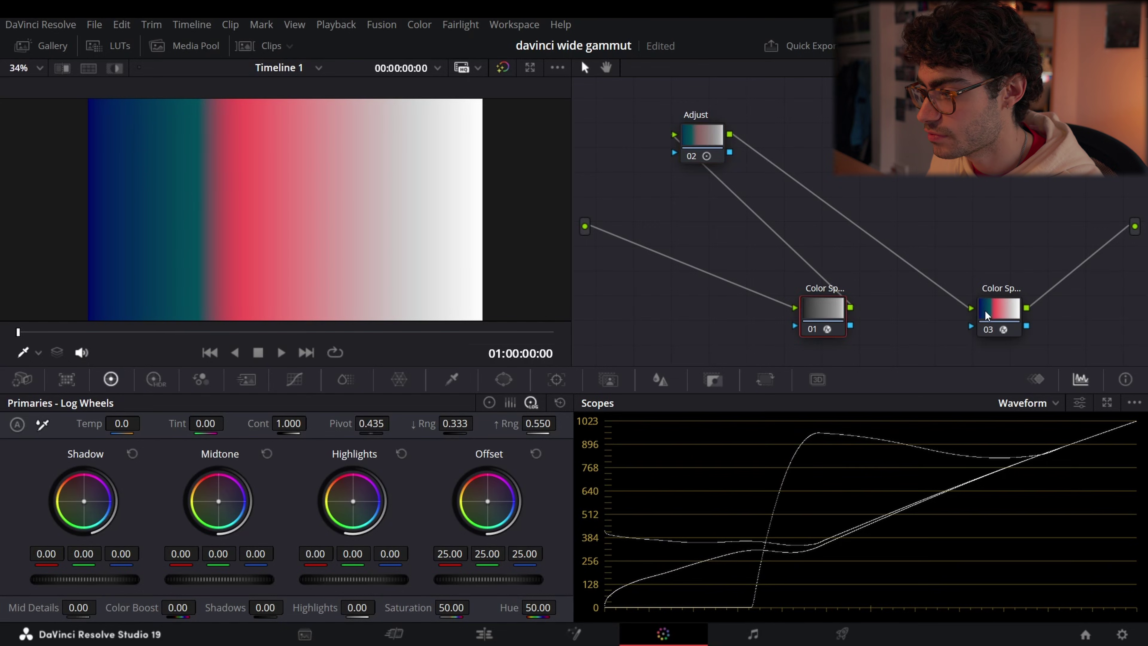
pyautogui.keyDown('ctrl'); pyautogui.click(997, 312); pyautogui.keyUp('ctrl')
pyautogui.hotkey('ctrl', 'd')
# Step: Reset the Adjust node's Shadow and Midtone log wheels and push Shadow towards blue and Midtone towards orange
pyautogui.click(682, 152)
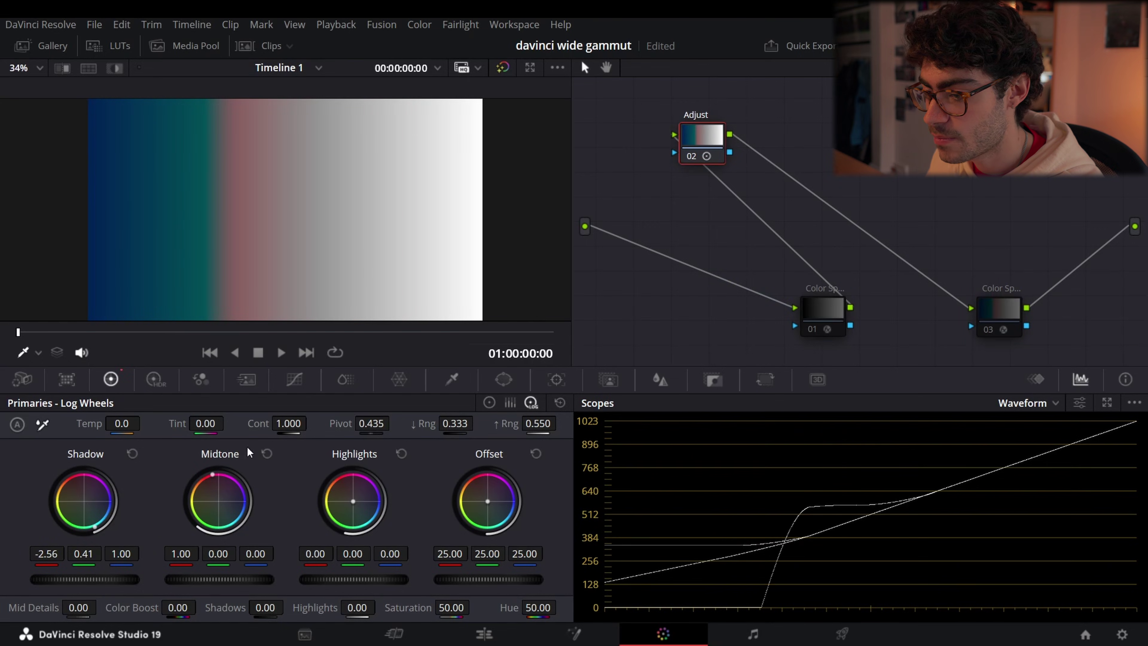
pyautogui.click(132, 453)
pyautogui.click(266, 453)
pyautogui.moveTo(132, 493); pyautogui.dragTo(105, 519)
pyautogui.moveTo(214, 500)
pyautogui.mouseDown()
pyautogui.moveTo(196, 485)
pyautogui.moveTo(206, 488)
pyautogui.mouseUp()
# Step: Toggle Color Space Transform nodes 01 and 03 together to compare the blue and orange log wheel grade, leave both enabled, and save the project
pyautogui.click(815, 300)
pyautogui.keyDown('ctrl'); pyautogui.click(990, 320); pyautogui.keyUp('ctrl')
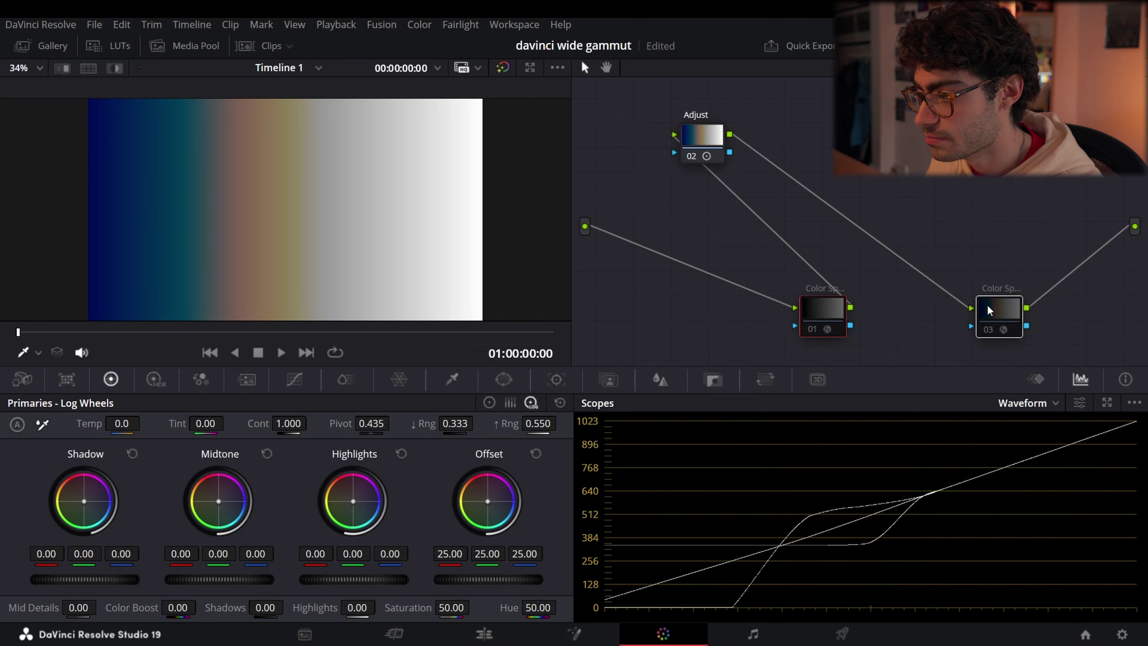
pyautogui.hotkey('ctrl', 'd')
pyautogui.hotkey('ctrl', 'd')
pyautogui.hotkey('ctrl', 'd')
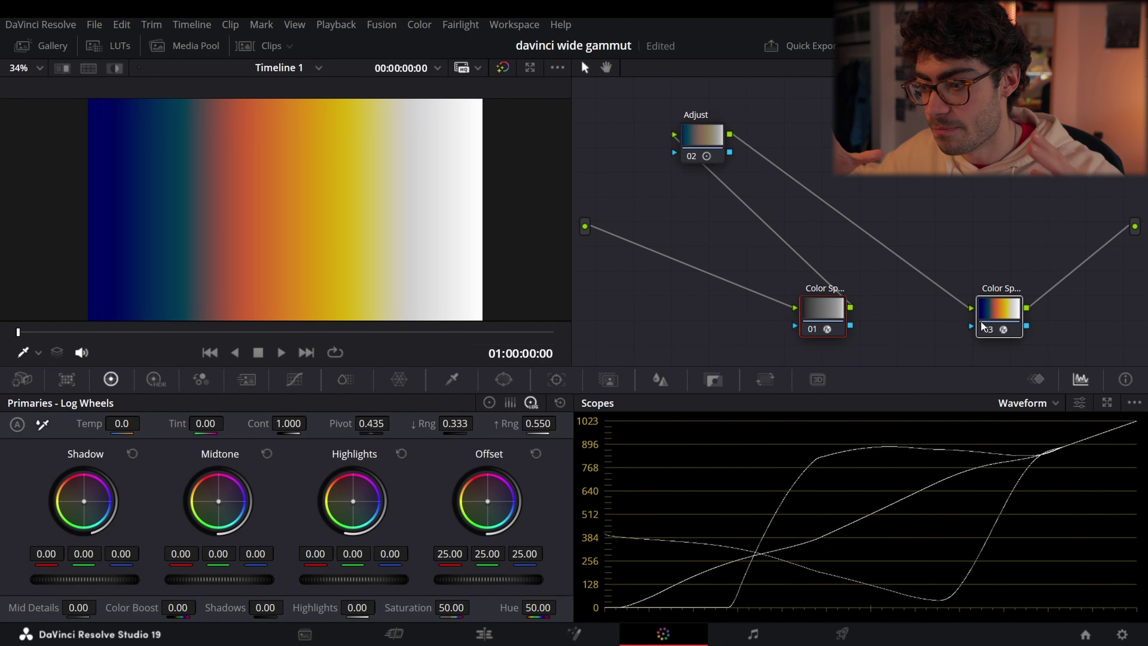
pyautogui.hotkey('ctrl', 's')
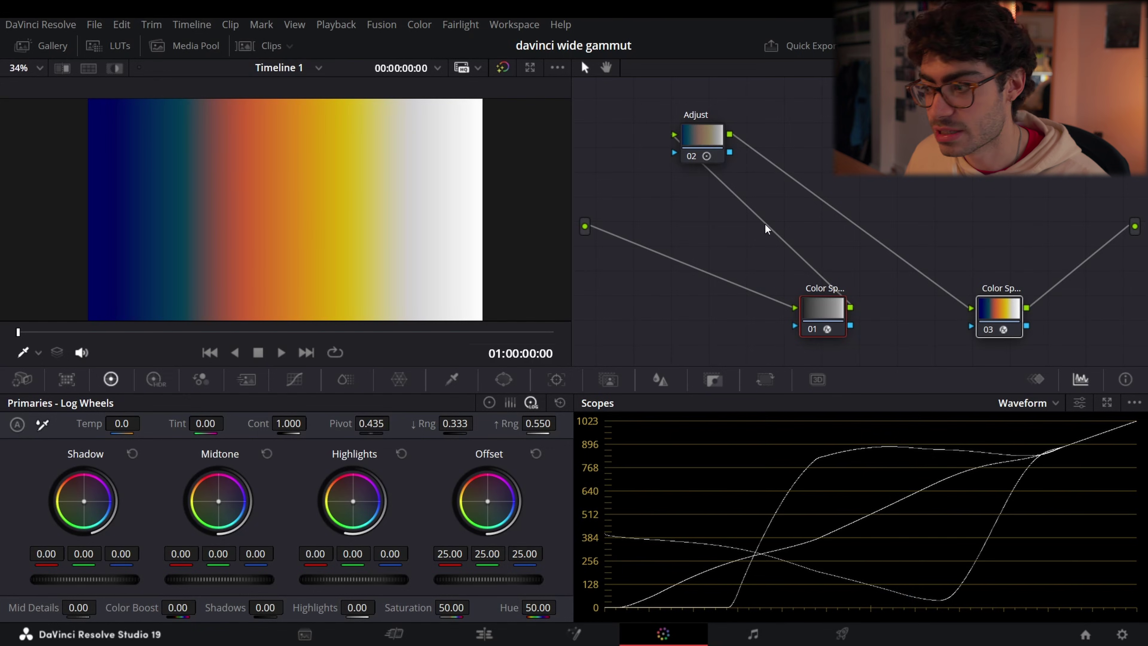
# Step: Disable Color Space Transform nodes 01 and 03 and reset the Adjust node's grade
pyautogui.click(812, 330)
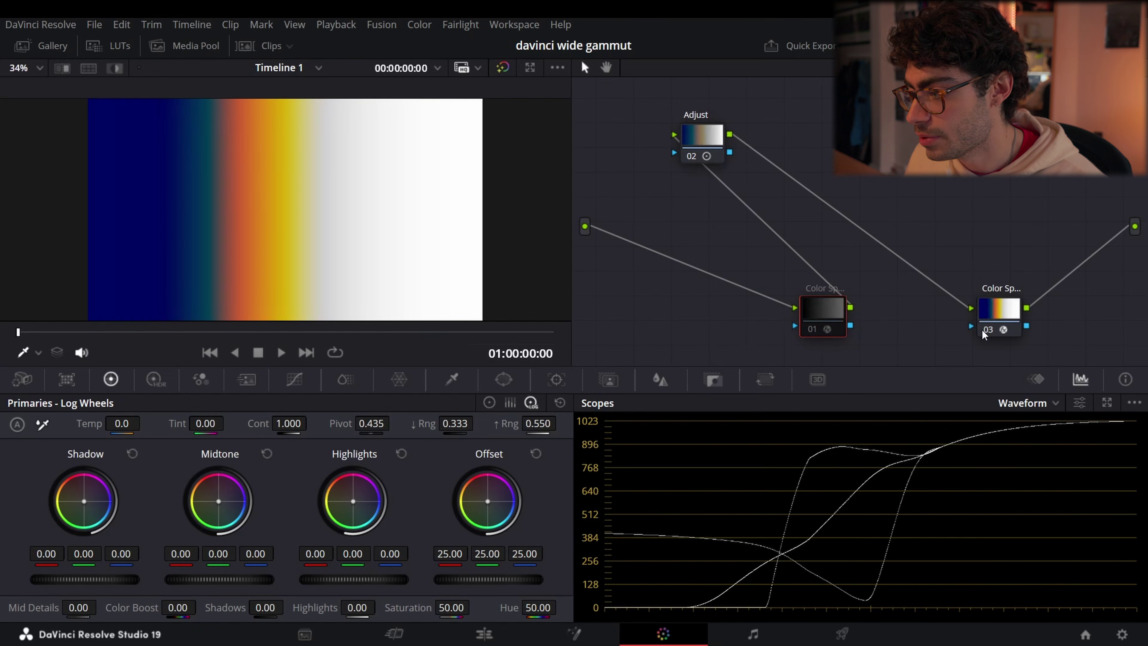
pyautogui.click(980, 326)
pyautogui.click(705, 129)
pyautogui.rightClick(704, 129)
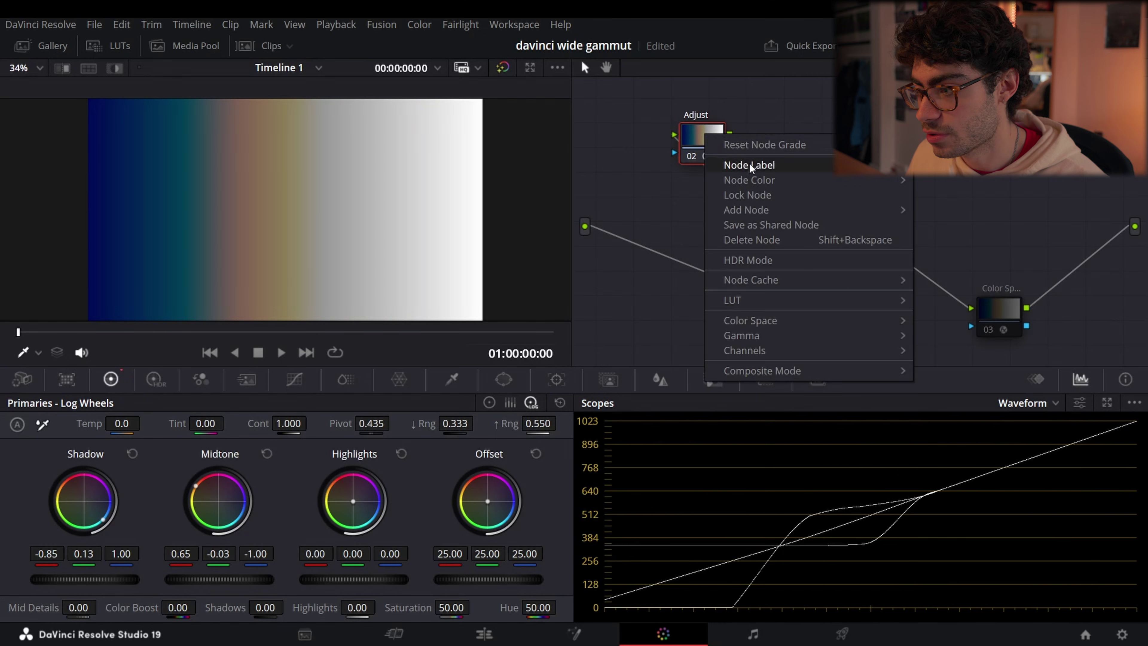
pyautogui.click(743, 147)
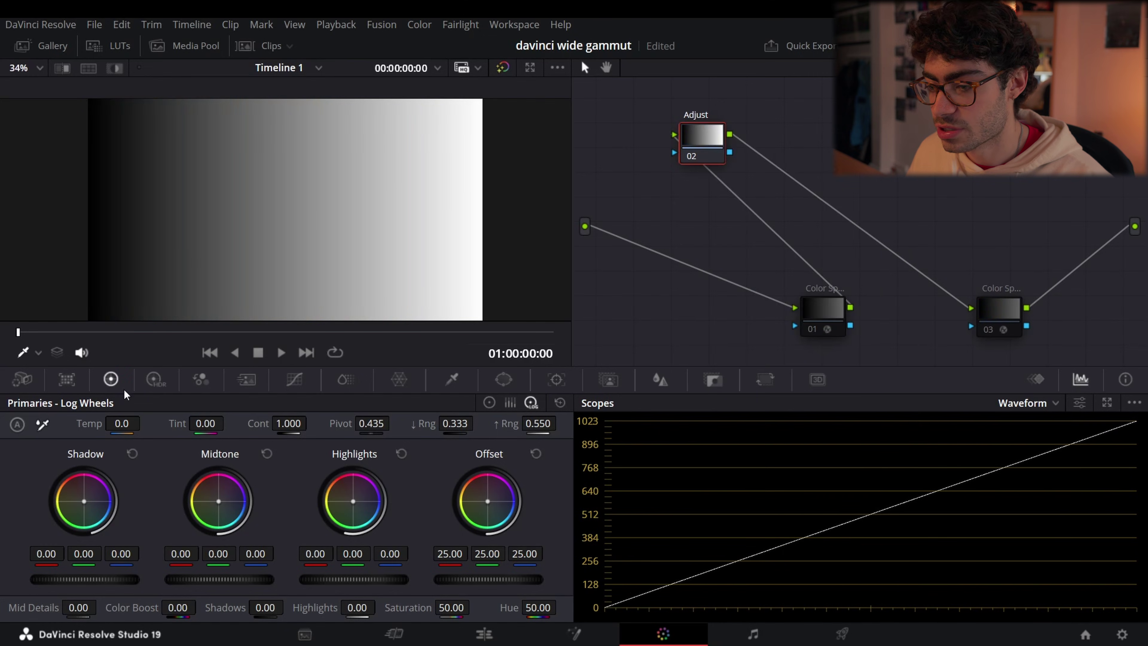
# Step: Switch the primaries from Log Wheels to Color Wheels and re-enable both Color Space Transform nodes
pyautogui.click(488, 403)
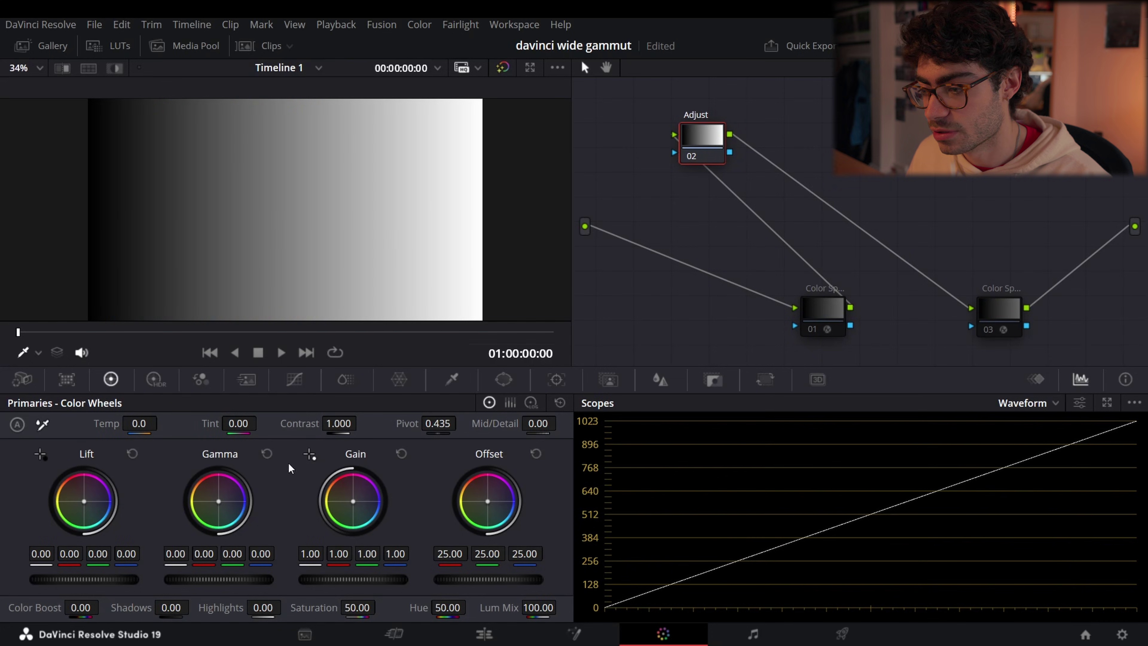
pyautogui.click(824, 313)
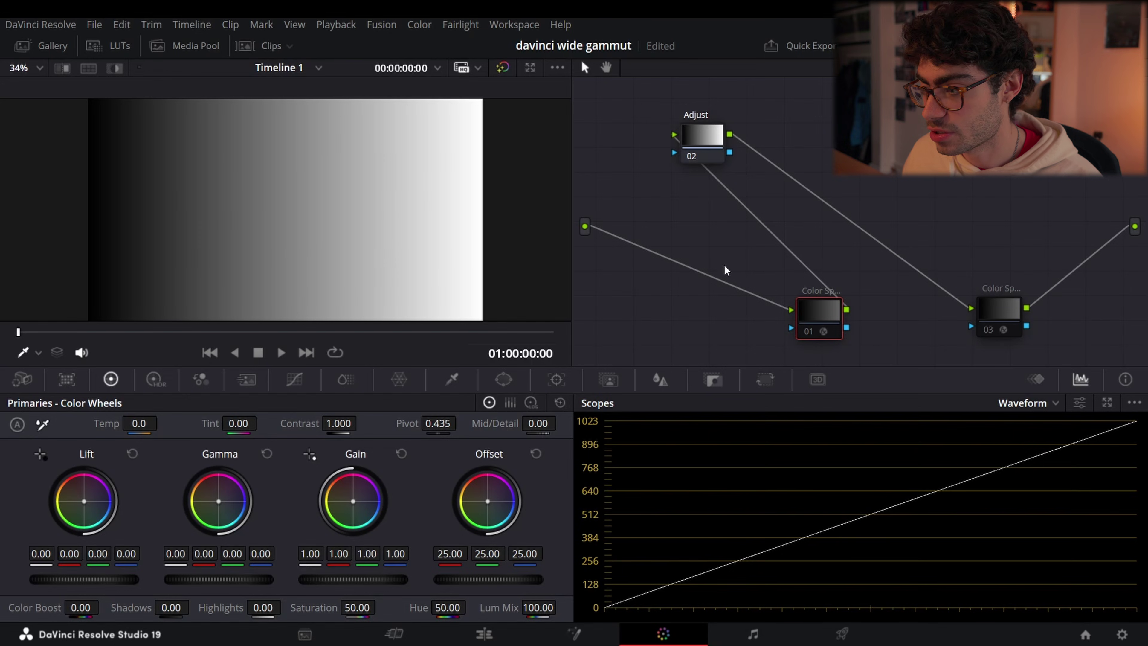
pyautogui.keyDown('ctrl'); pyautogui.click(991, 308); pyautogui.keyUp('ctrl')
pyautogui.hotkey('ctrl', 'd')
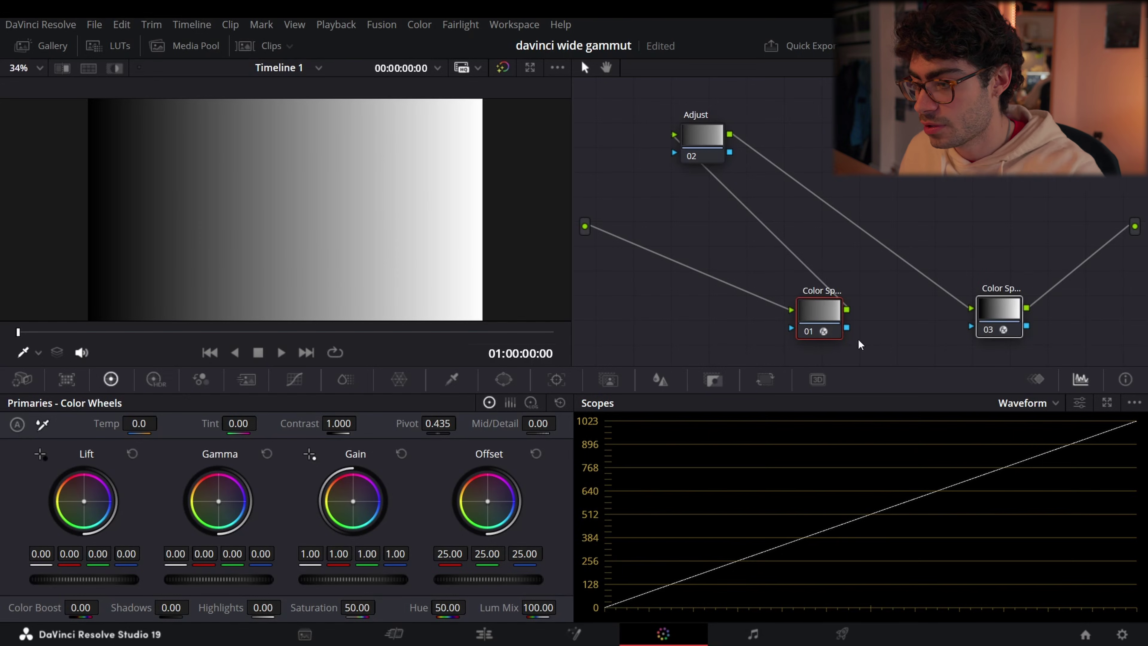
# Step: Pull down the Adjust node's custom curve in the upper midtones and add control points in the lower midtones and shadows
pyautogui.click(705, 141)
pyautogui.click(294, 380)
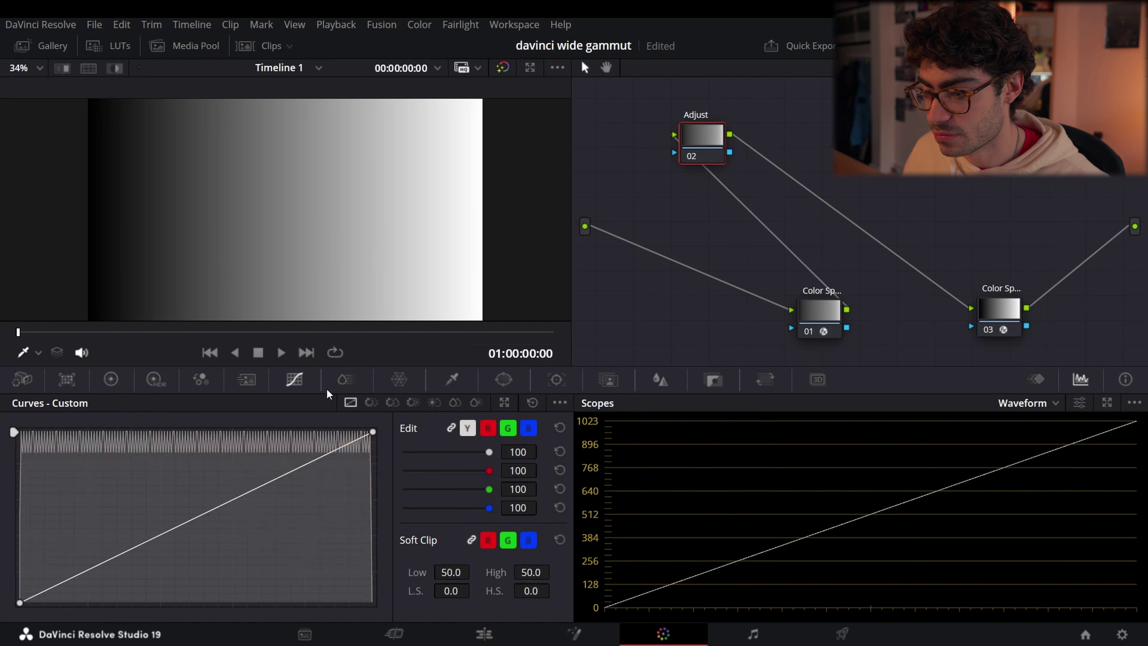
pyautogui.moveTo(320, 471); pyautogui.dragTo(281, 488)
pyautogui.click(158, 547)
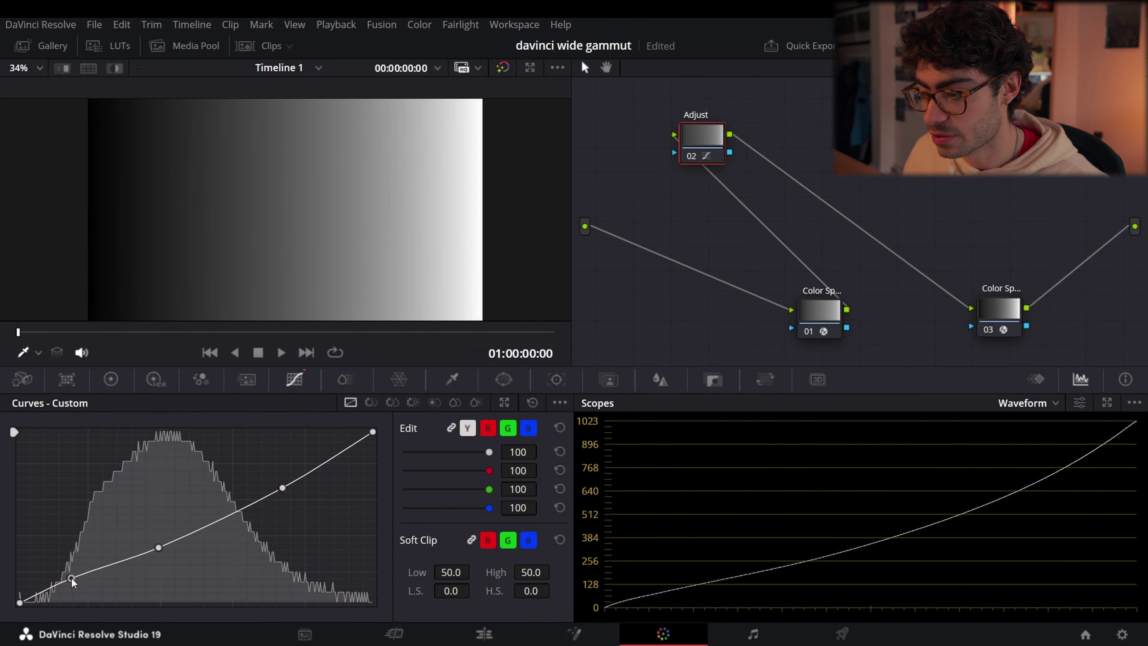